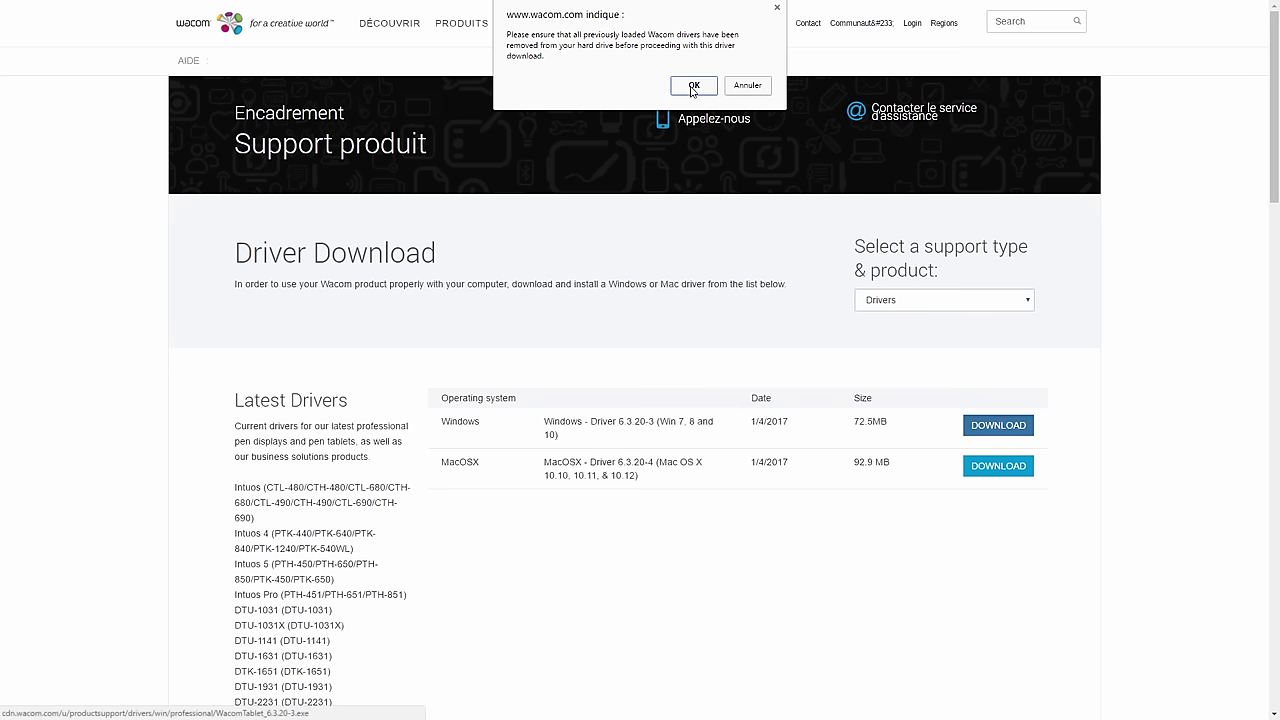
Download the Windows Wacom driver 6.3.20-3 and install it, accepting the Wacom Technology Corporation device software.
{"action": "left_click", "coordinate": [693, 85]}
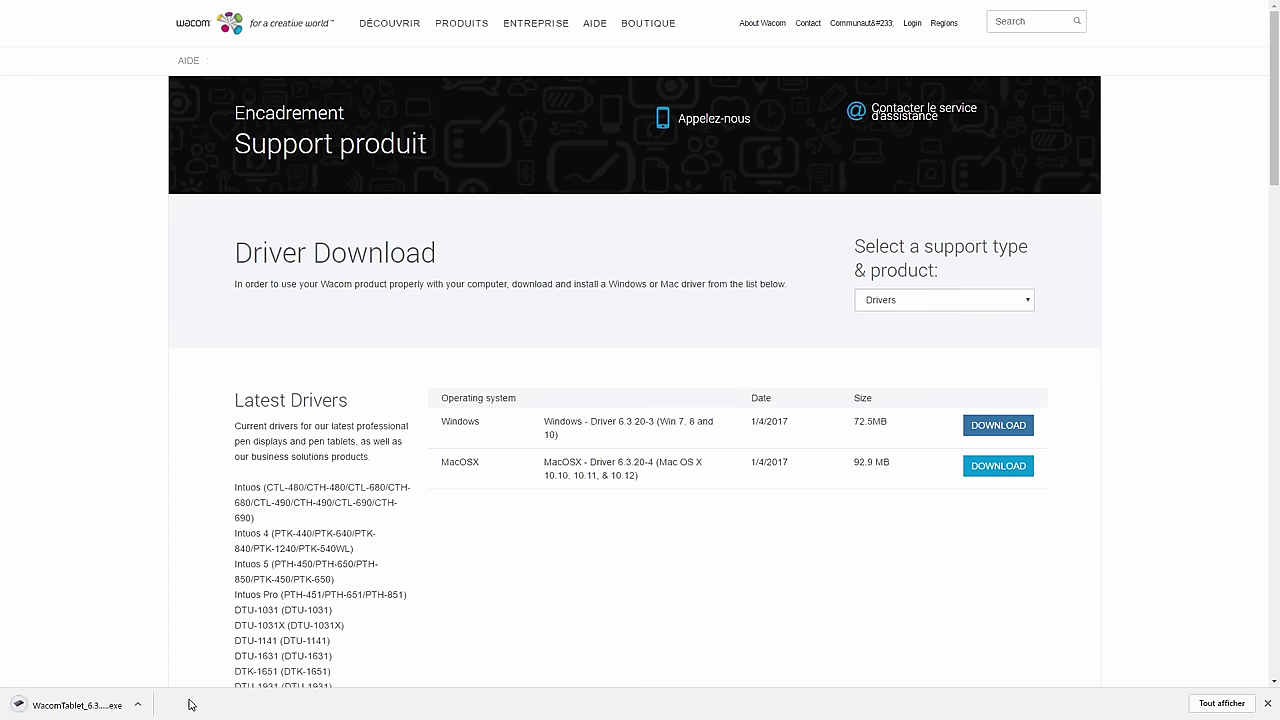
{"action": "left_click", "coordinate": [80, 705]}
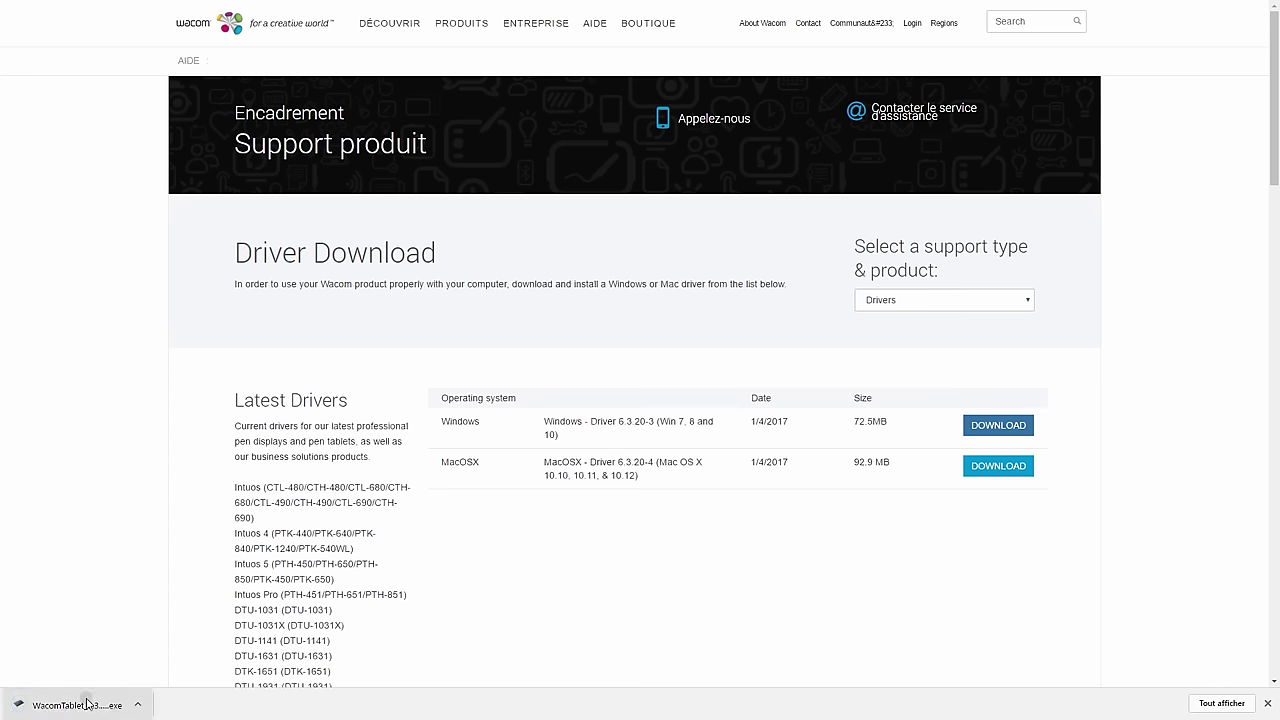
{"action": "left_click", "coordinate": [690, 384]}
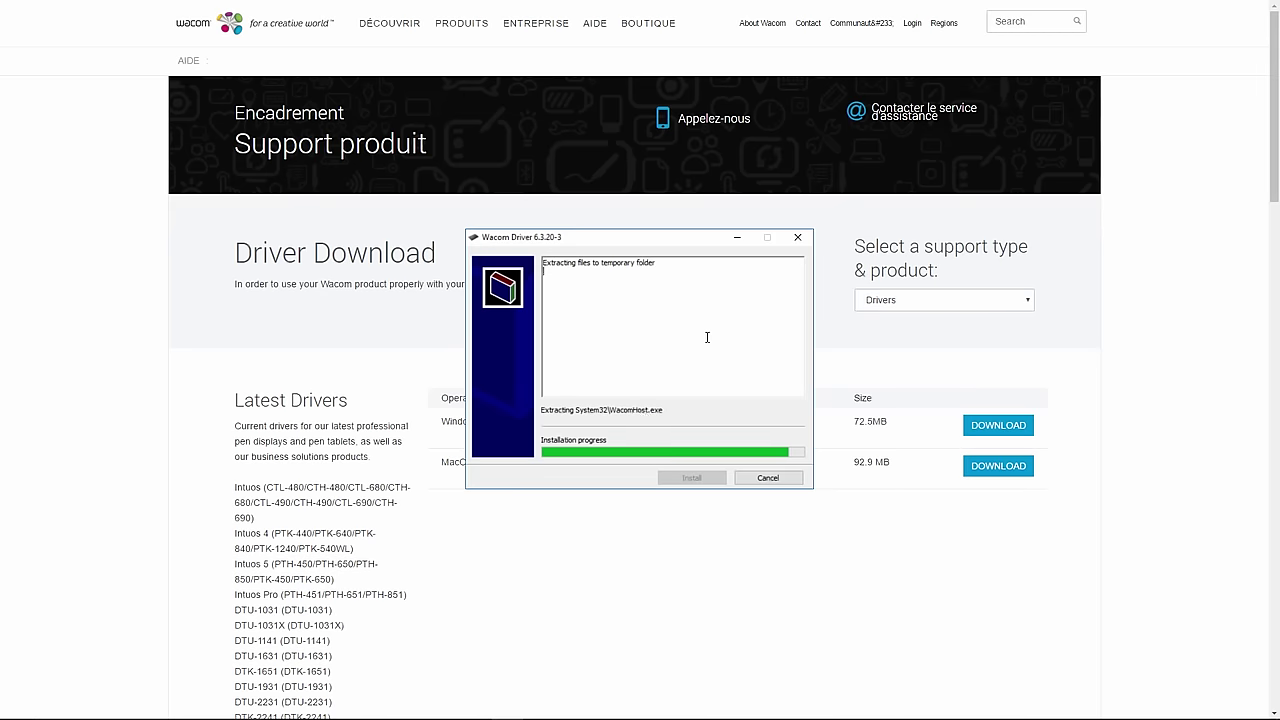
{"action": "left_click", "coordinate": [632, 468]}
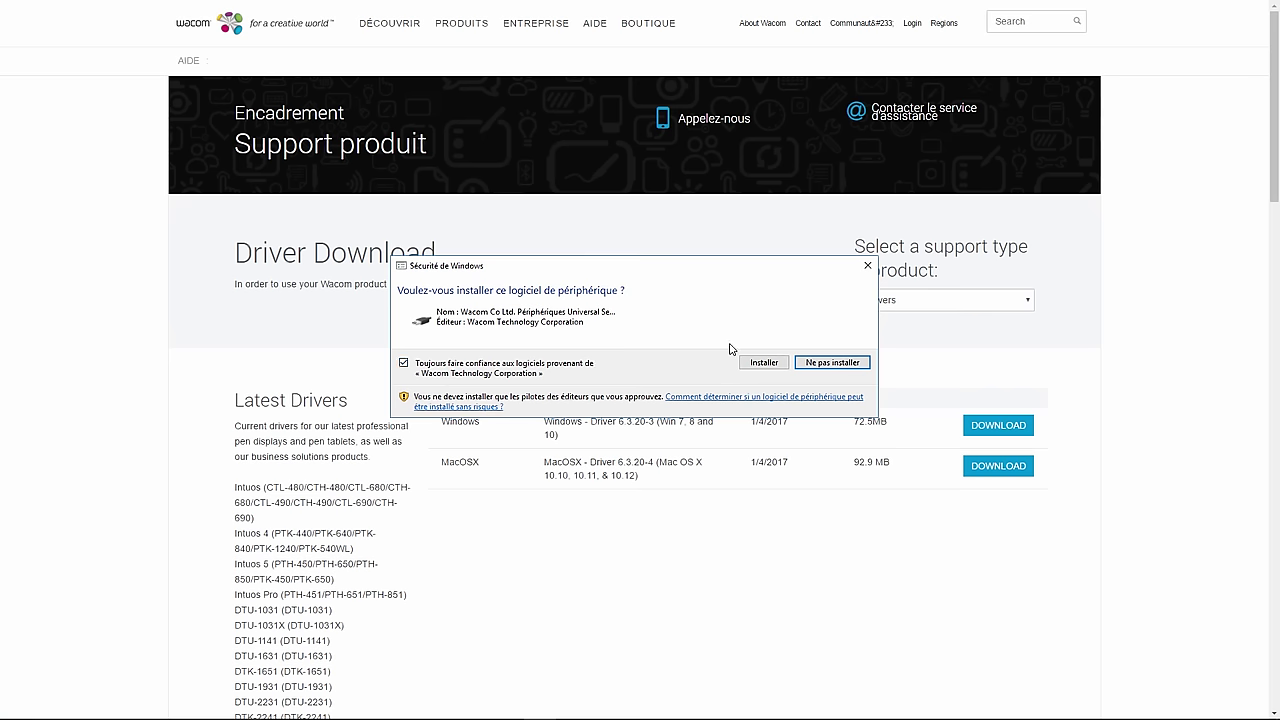
{"action": "left_click", "coordinate": [756, 362]}
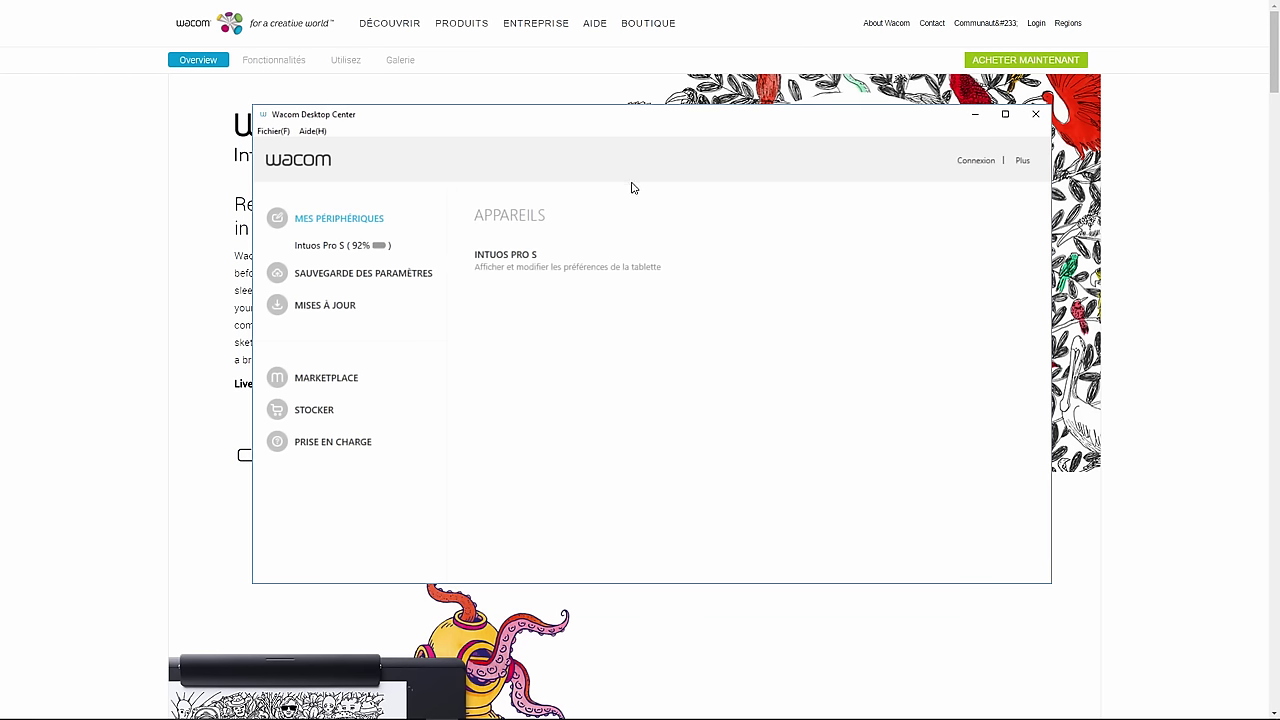
Open the Intuos Pro S tablet's settings in Wacom Desktop Center.
{"action": "left_click", "coordinate": [340, 247]}
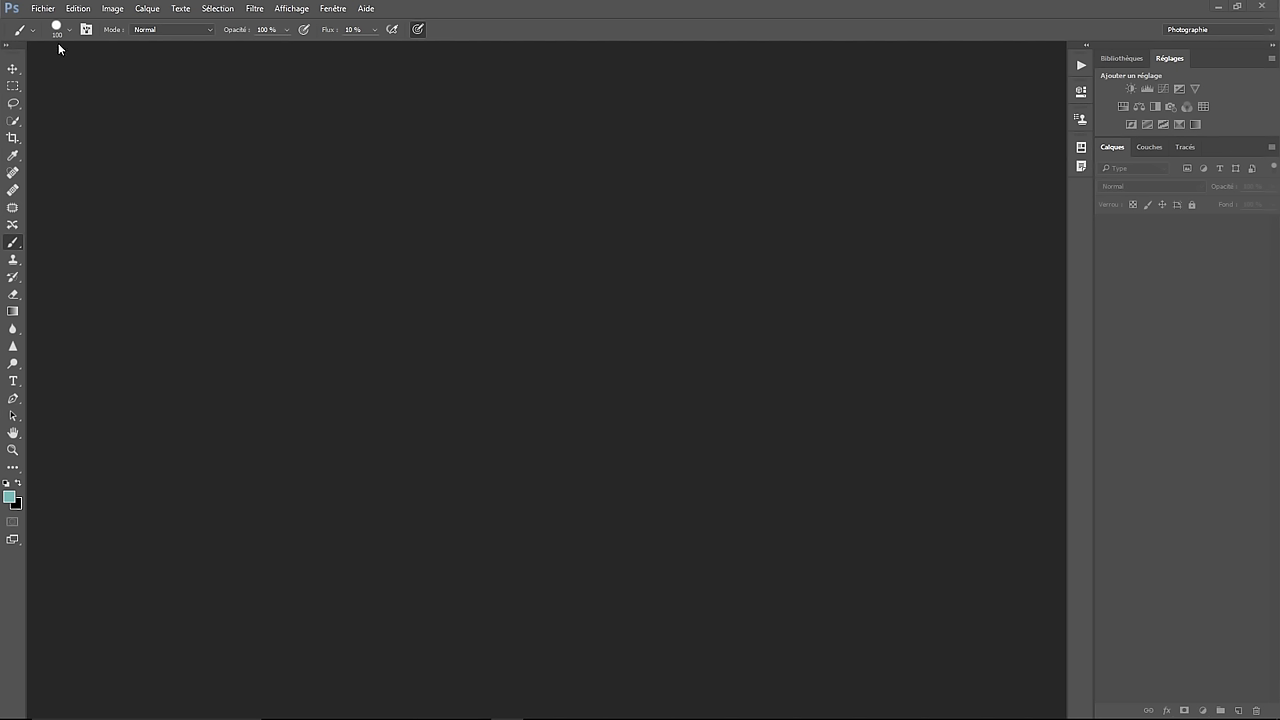
Switch to Photoshop and create a blank 2560 × 1440 pixel RGB document with a white background.
{"action": "left_click", "coordinate": [43, 8]}
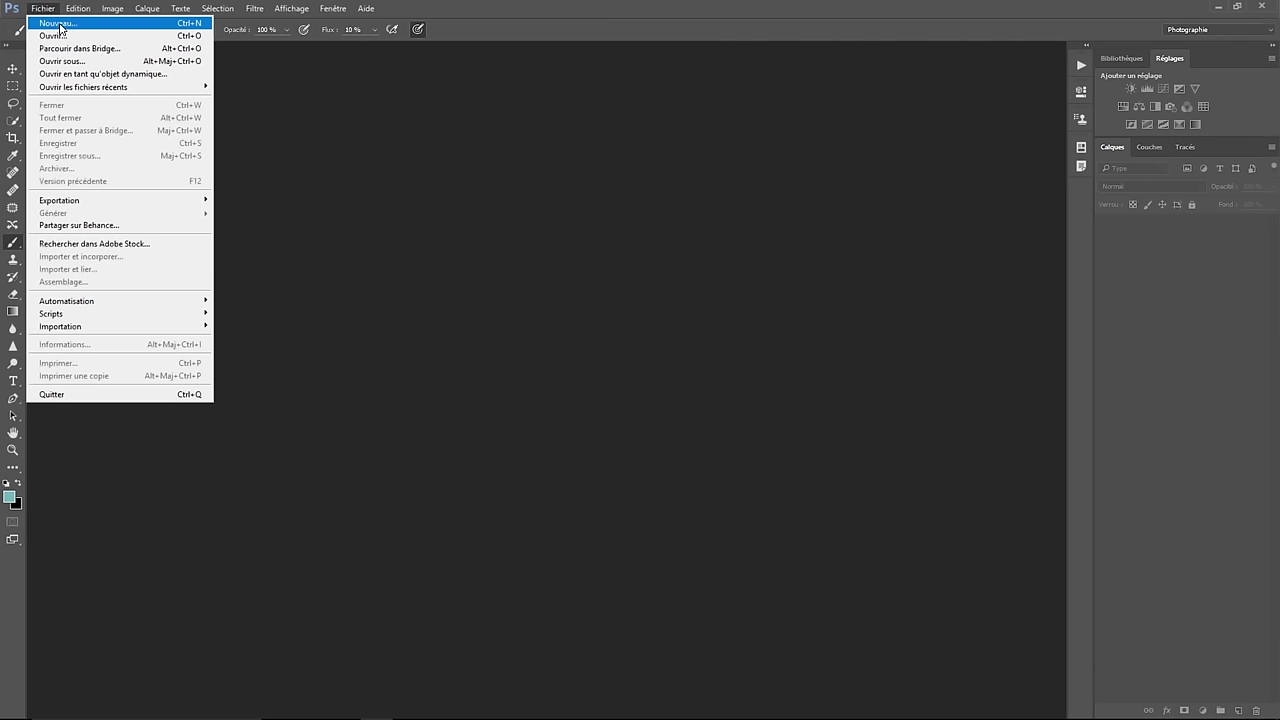
{"action": "left_click", "coordinate": [60, 24]}
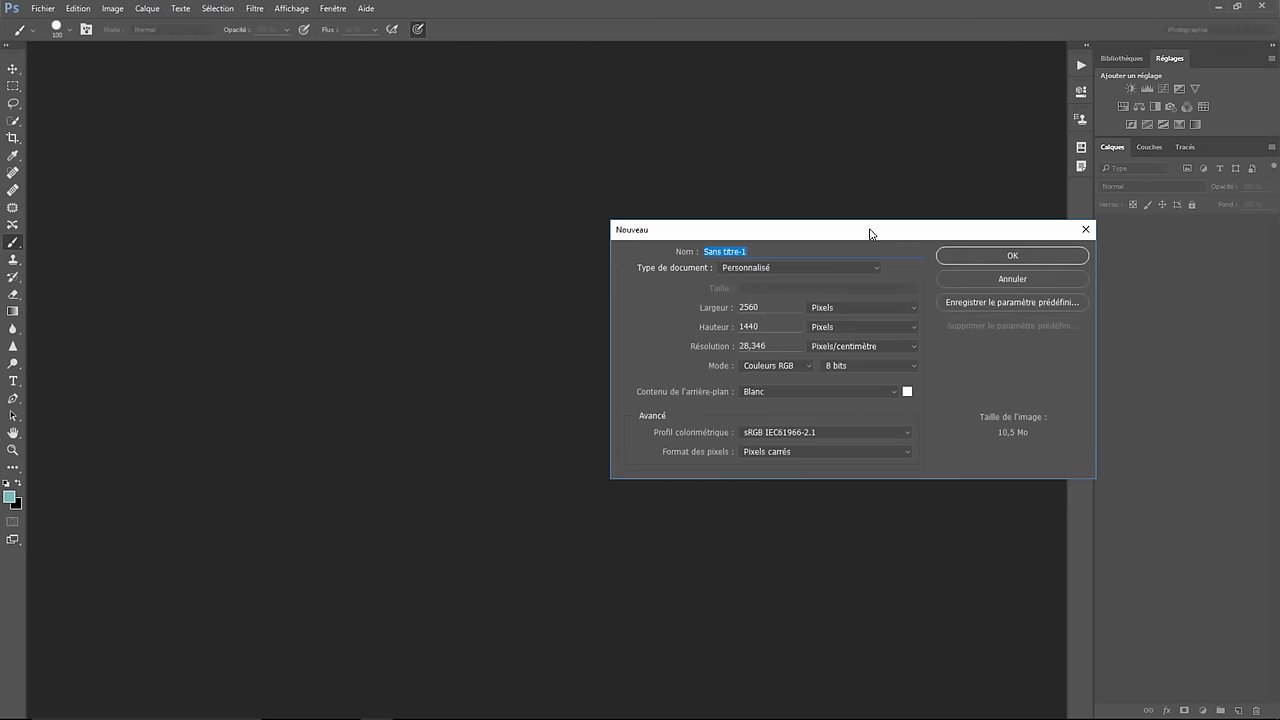
{"action": "left_click", "coordinate": [1001, 254]}
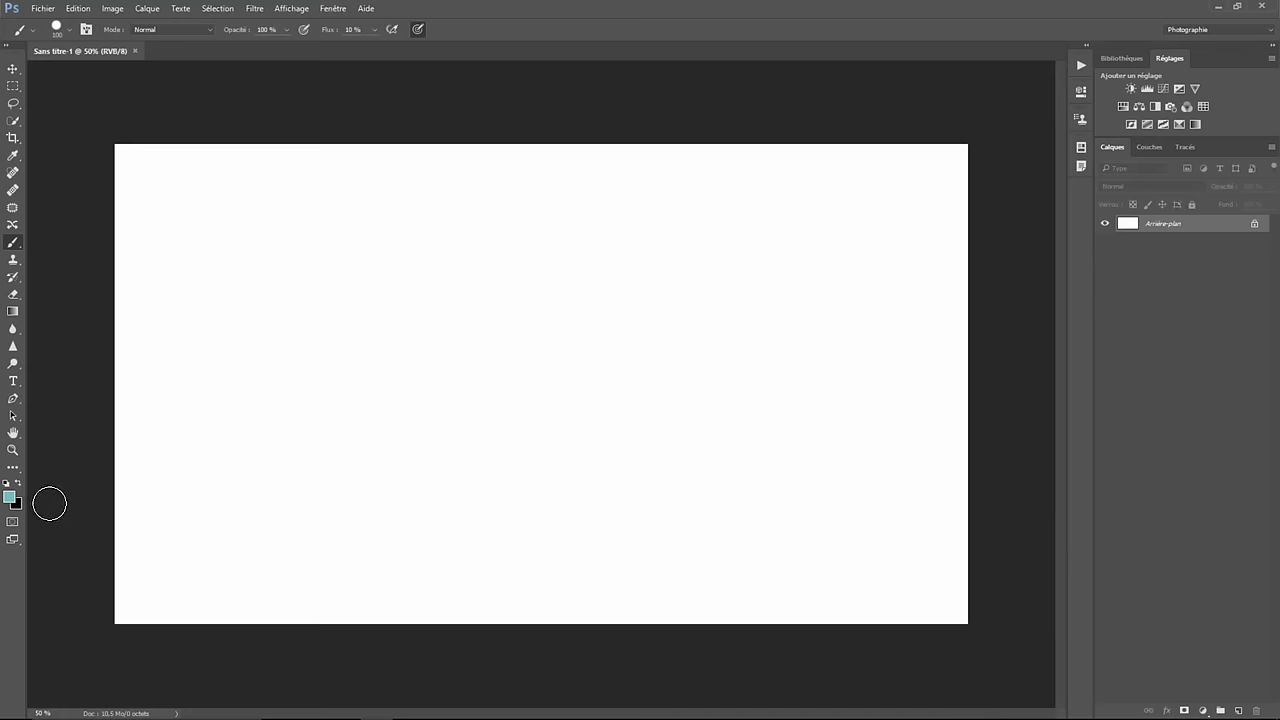
Try repeatedly to start a brush stroke with the pen on the blank canvas, dismissing the brush preset popup each time.
{"action": "right_click", "coordinate": [342, 376]}
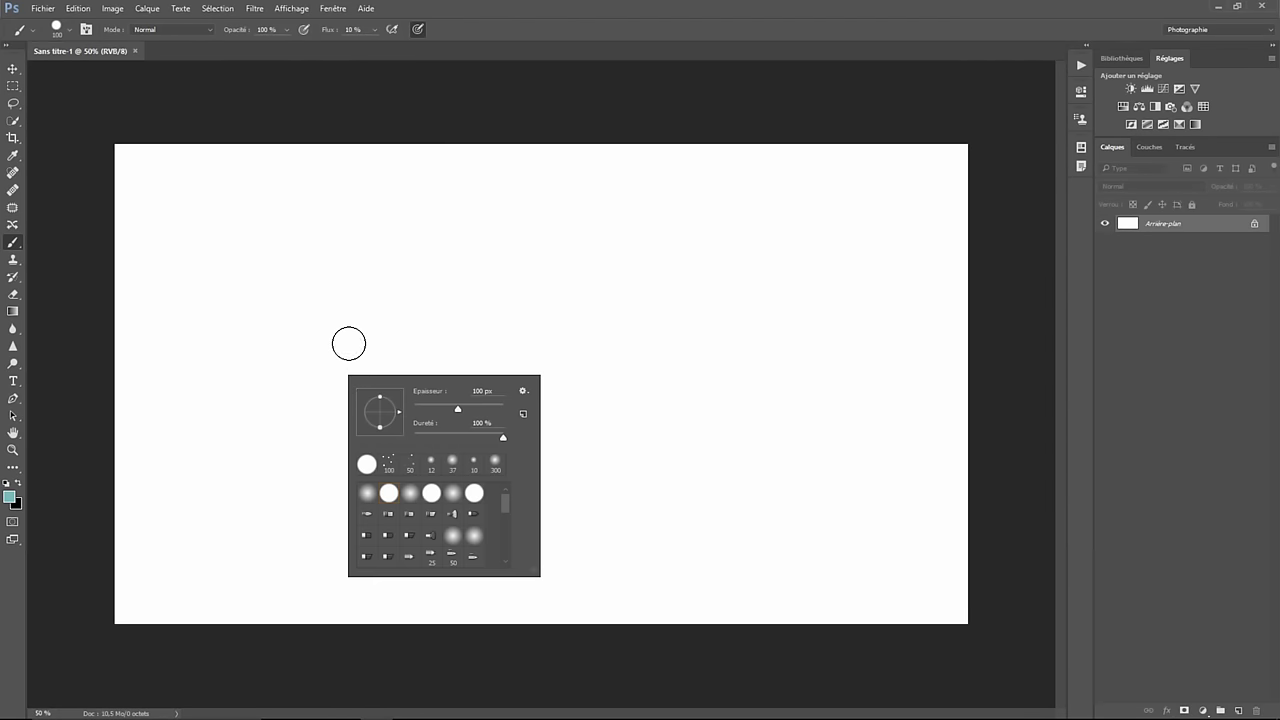
{"action": "left_click", "coordinate": [350, 336]}
{"action": "right_click", "coordinate": [351, 333]}
{"action": "left_click", "coordinate": [417, 304]}
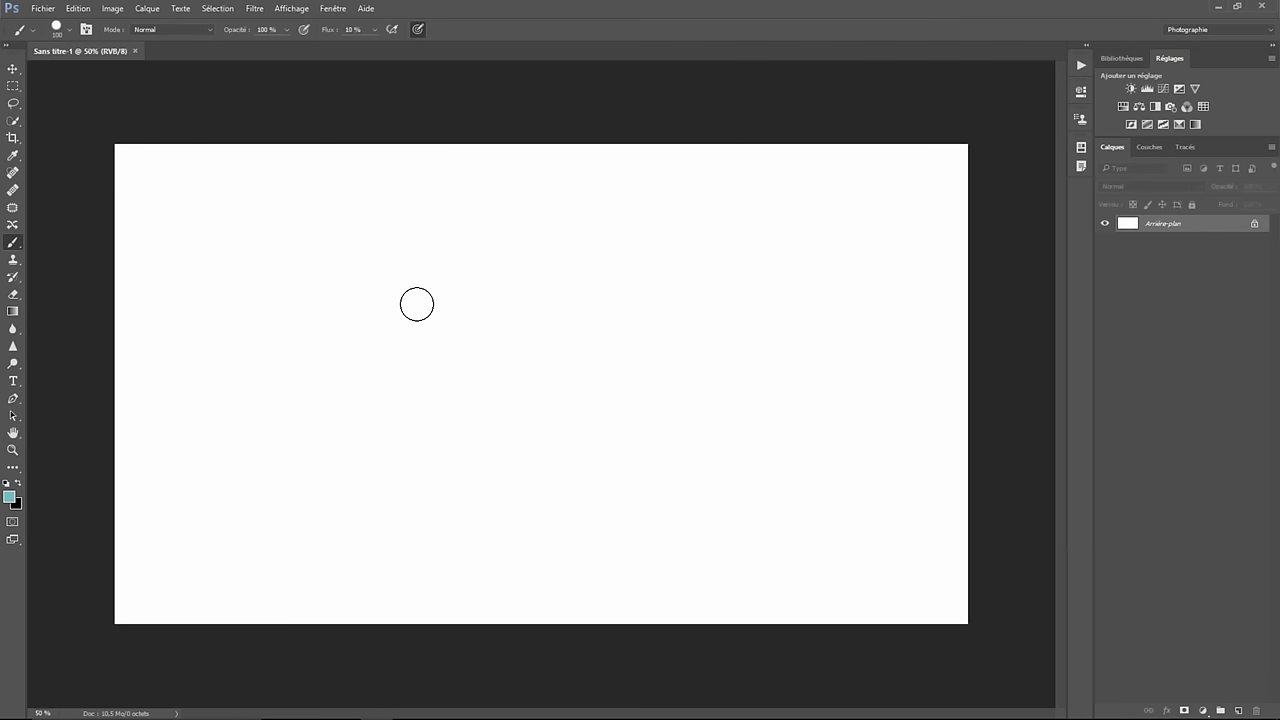
{"action": "right_click", "coordinate": [420, 304]}
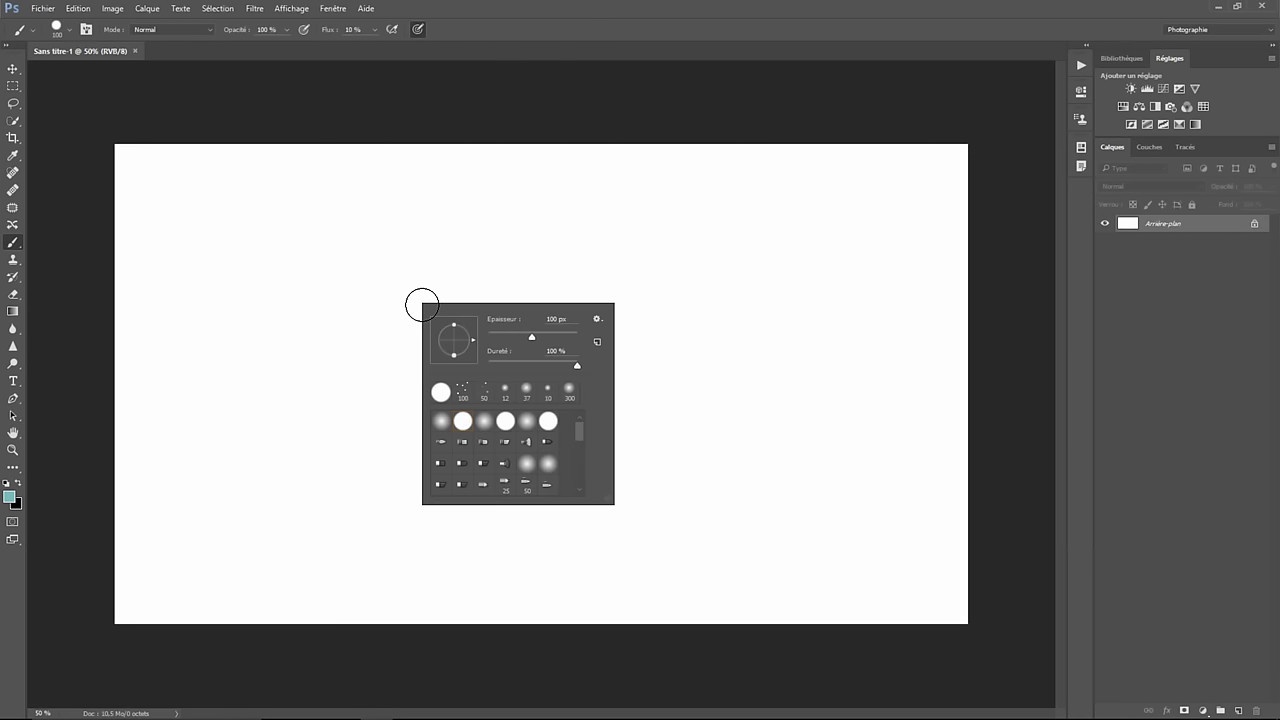
{"action": "left_click", "coordinate": [360, 360]}
{"action": "right_click", "coordinate": [366, 358]}
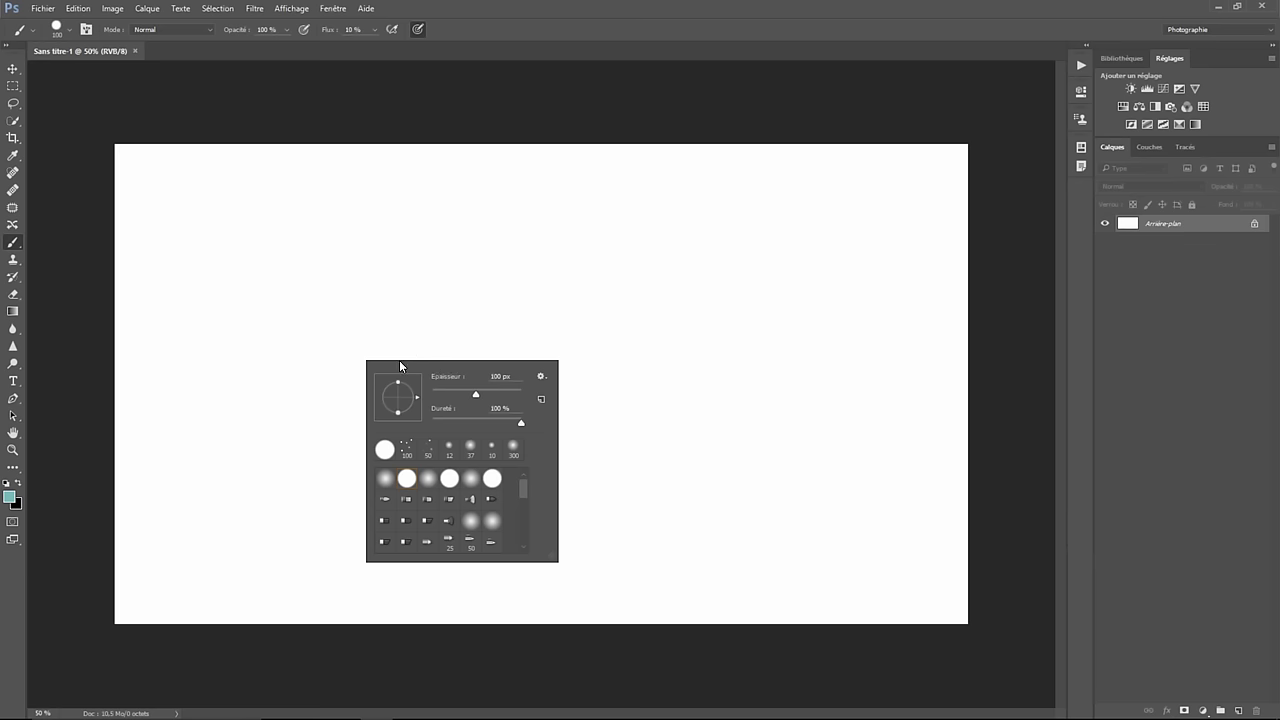
{"action": "left_click", "coordinate": [466, 304]}
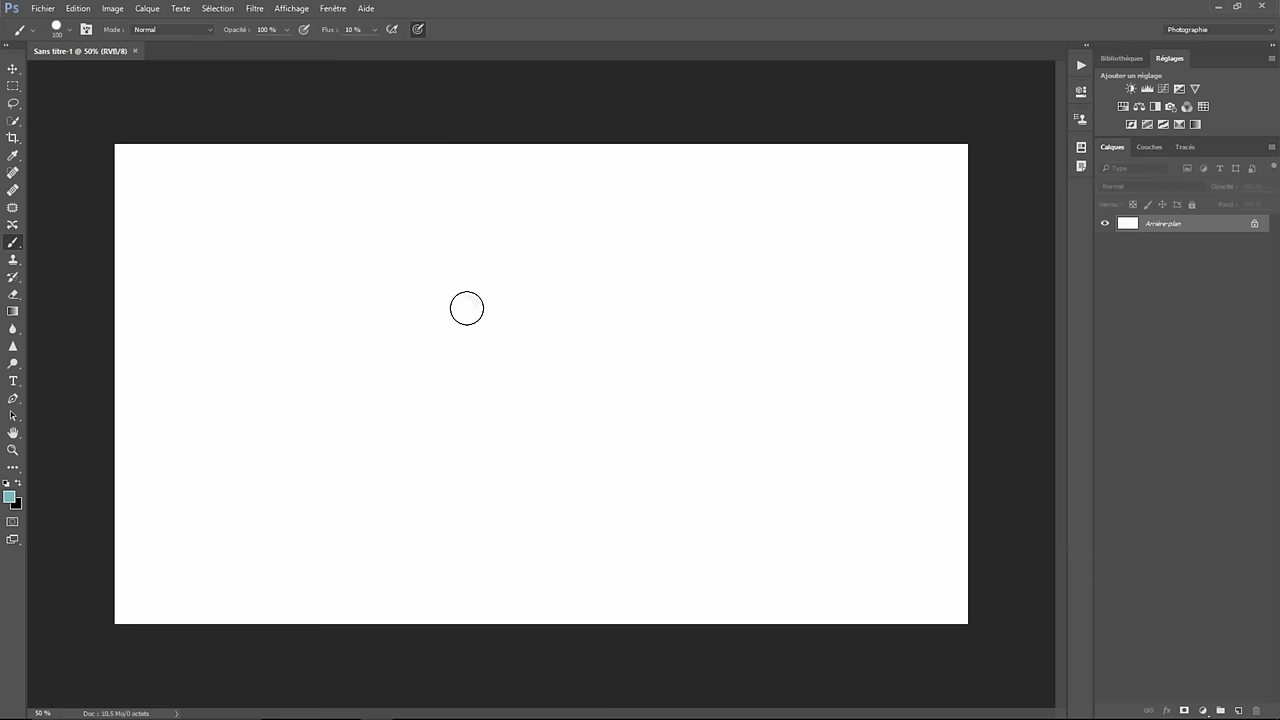
{"action": "right_click", "coordinate": [470, 309]}
{"action": "left_click", "coordinate": [290, 390]}
{"action": "right_click", "coordinate": [290, 390]}
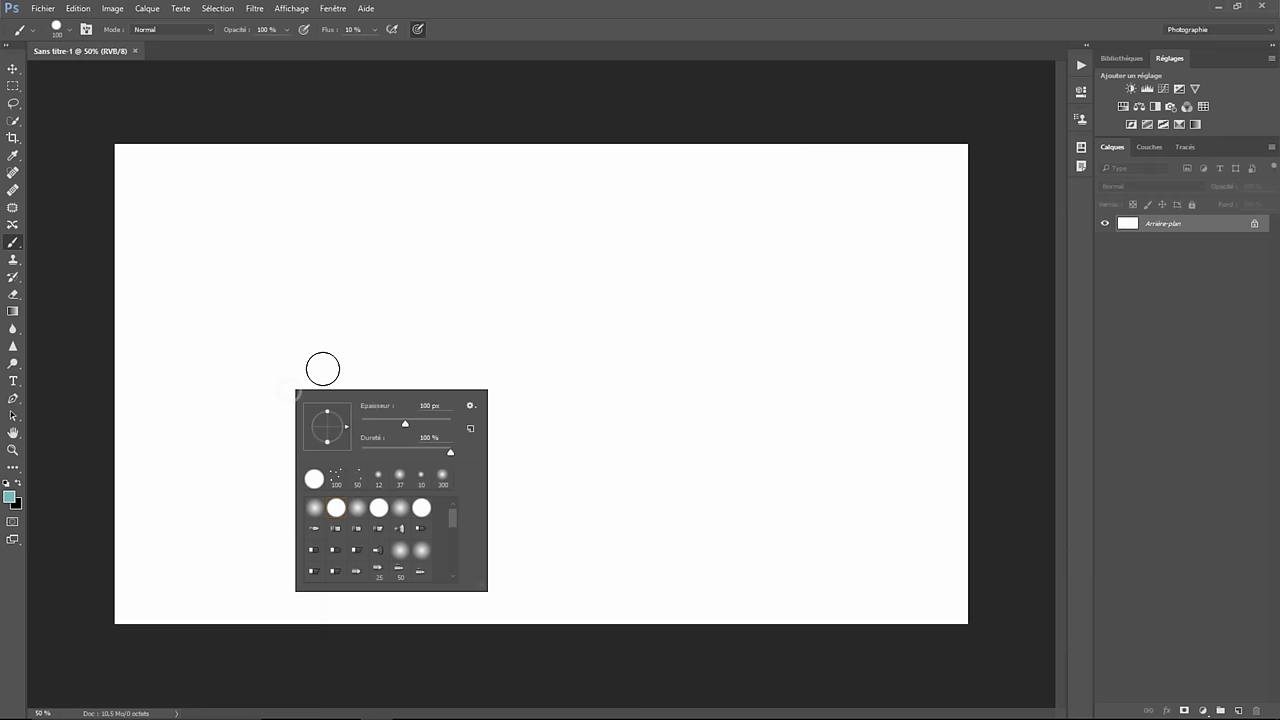
{"action": "left_click", "coordinate": [271, 386]}
Paint a wavy turquoise test stroke across the middle of the canvas with the 100 px hard round brush.
{"action": "mouse_move", "coordinate": [268, 385]}
{"action": "left_mouse_down"}
{"action": "mouse_move", "coordinate": [340, 357]}
{"action": "mouse_move", "coordinate": [386, 386]}
{"action": "mouse_move", "coordinate": [422, 348]}
{"action": "mouse_move", "coordinate": [437, 366]}
{"action": "mouse_move", "coordinate": [694, 329]}
{"action": "mouse_move", "coordinate": [810, 345]}
{"action": "left_mouse_up"}
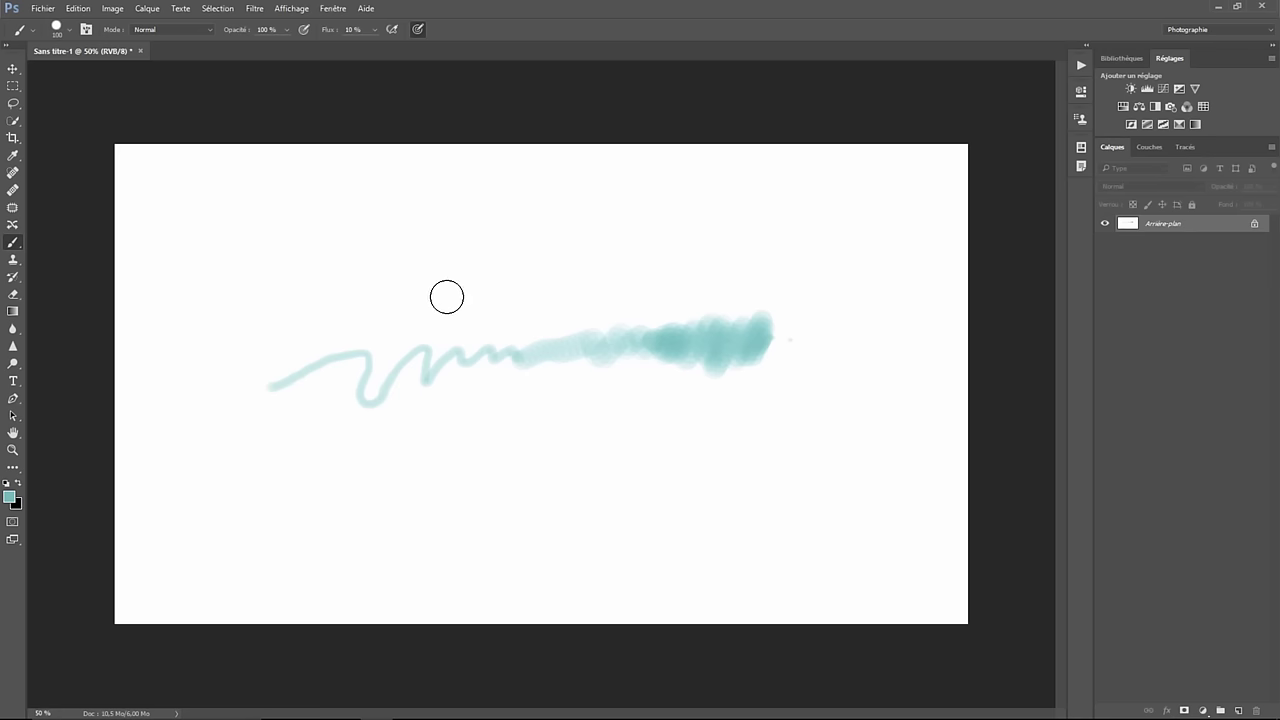
{"action": "right_click", "coordinate": [312, 282]}
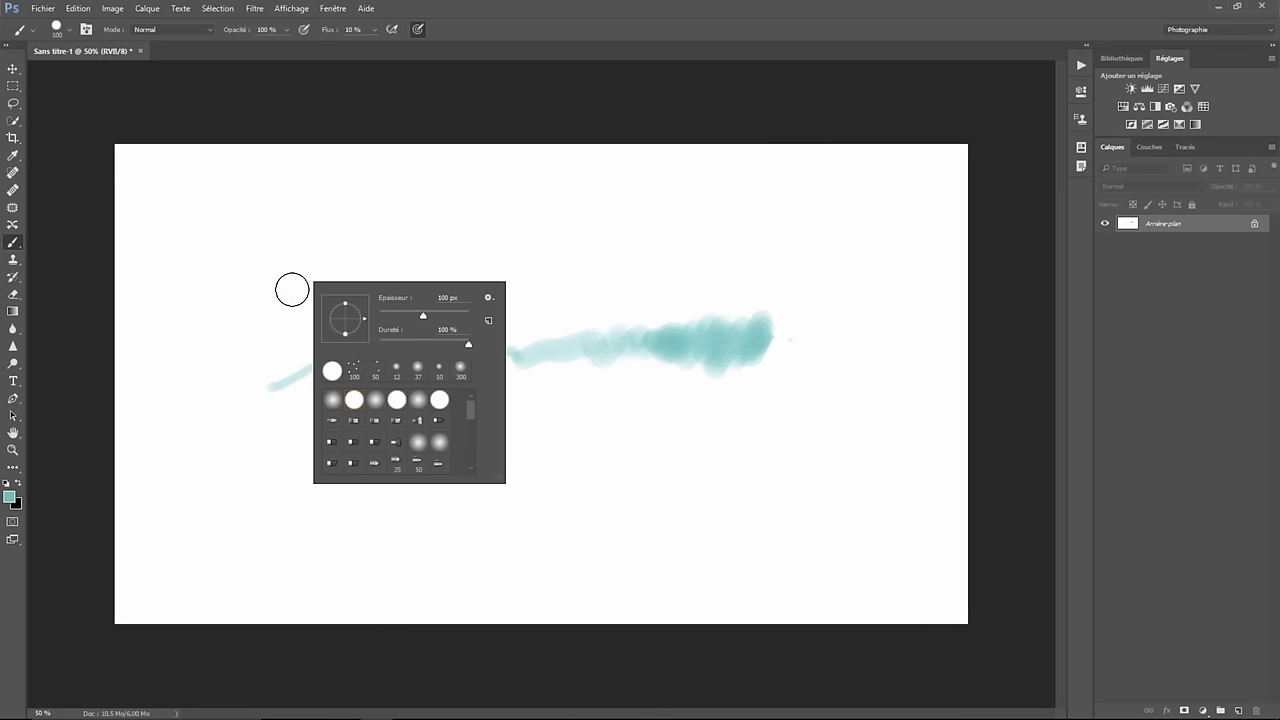
Search Windows Settings for "stylet et" and open the Stylet et fonction tactile options.
{"action": "key", "text": "super+i"}
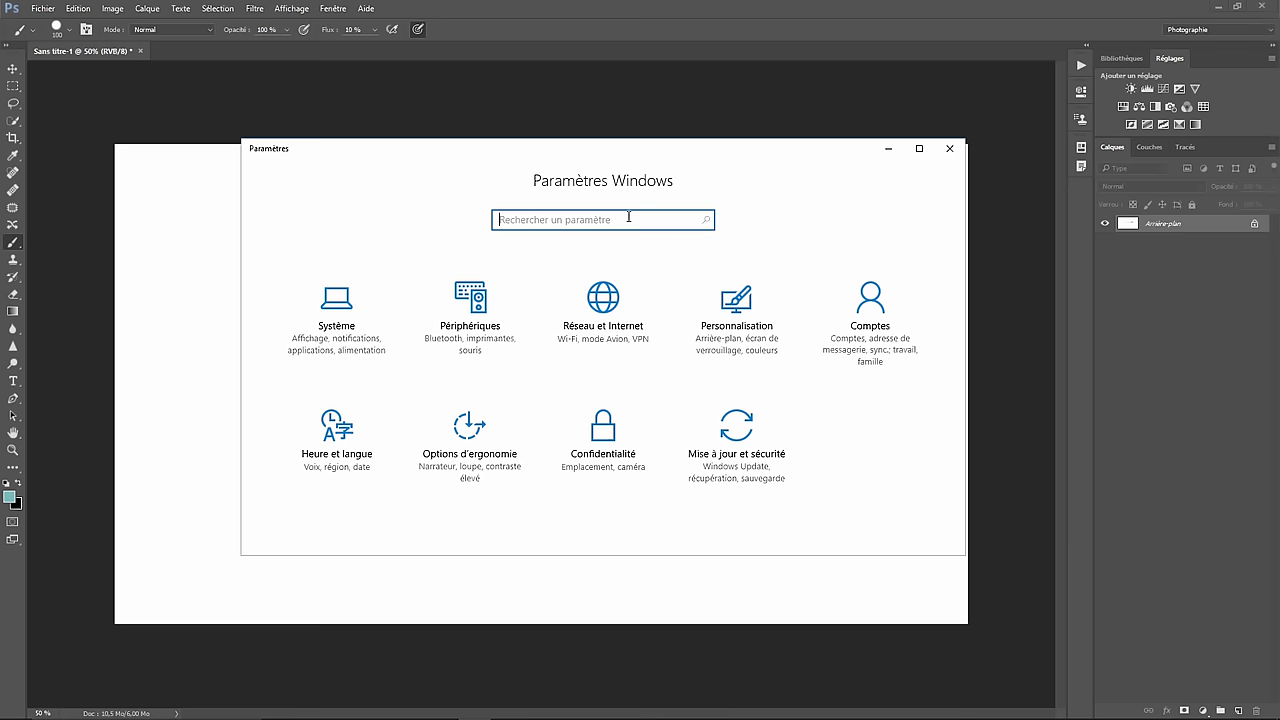
{"action": "type", "text": "styl"}
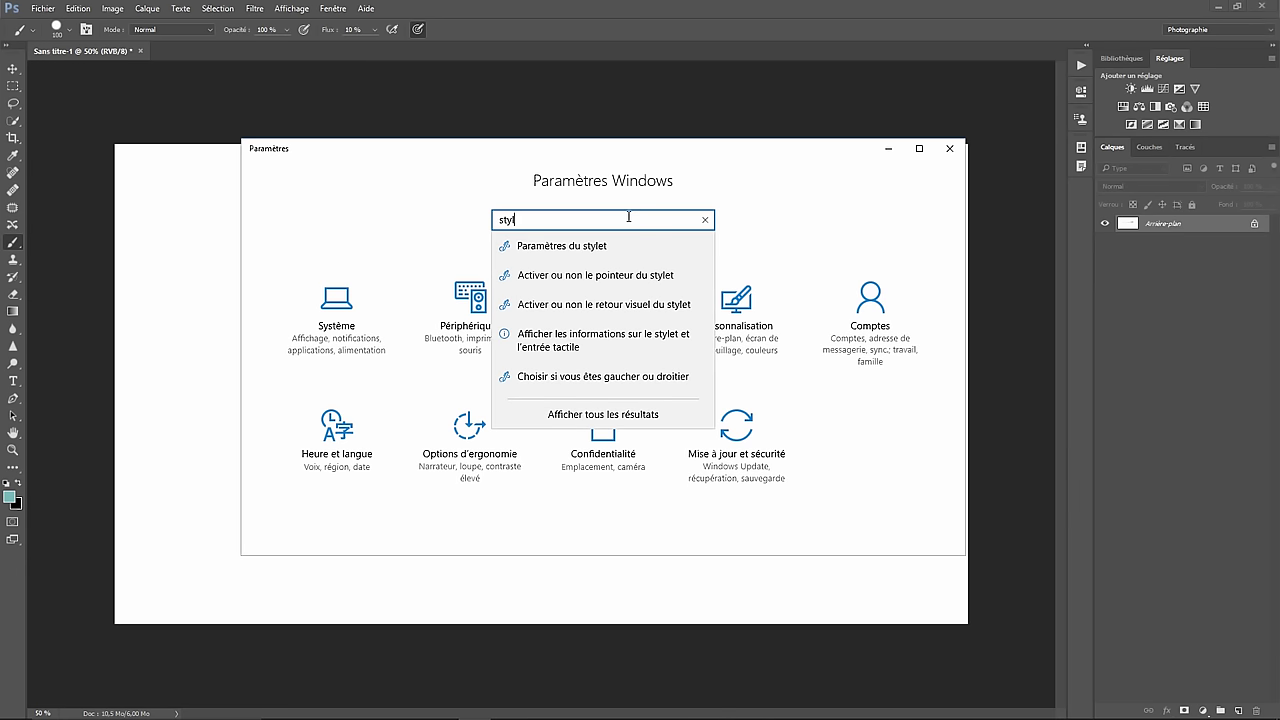
{"action": "type", "text": "et et"}
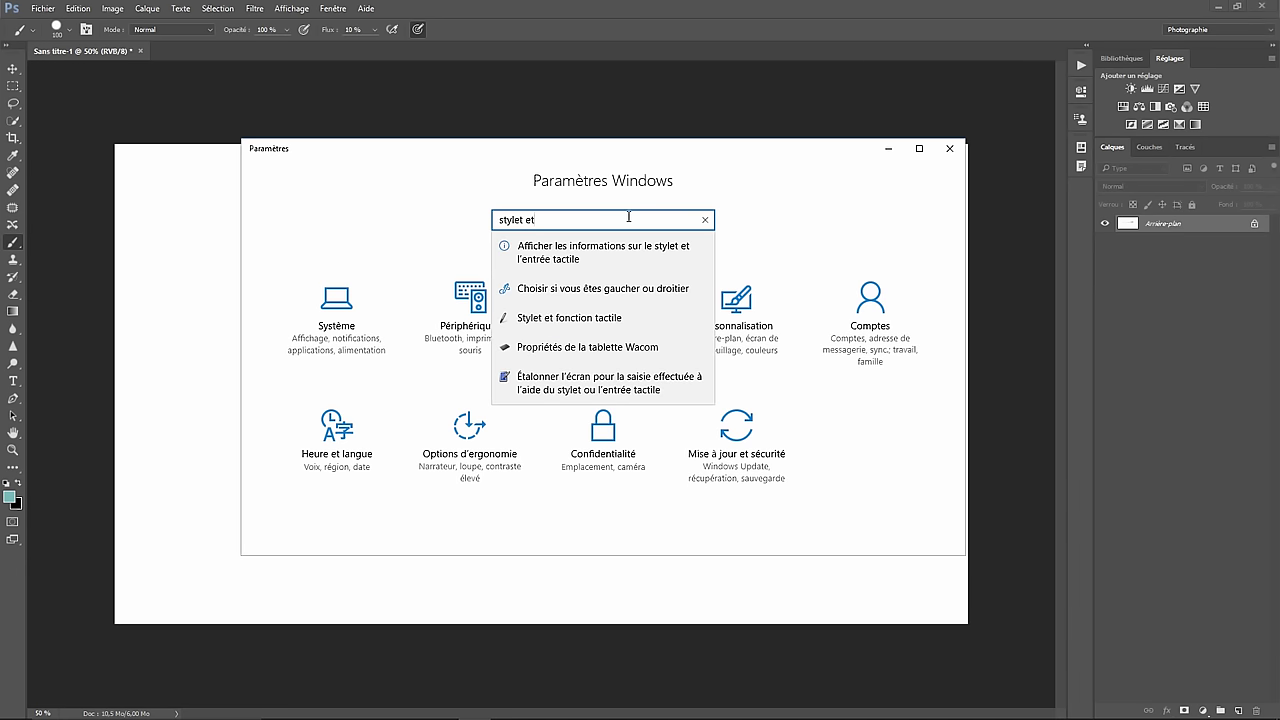
{"action": "left_click", "coordinate": [557, 320]}
Disable the Appuyer longuement (press-and-hold) right-click mode for the pen, apply it and close Windows Settings.
{"action": "left_click", "coordinate": [152, 214]}
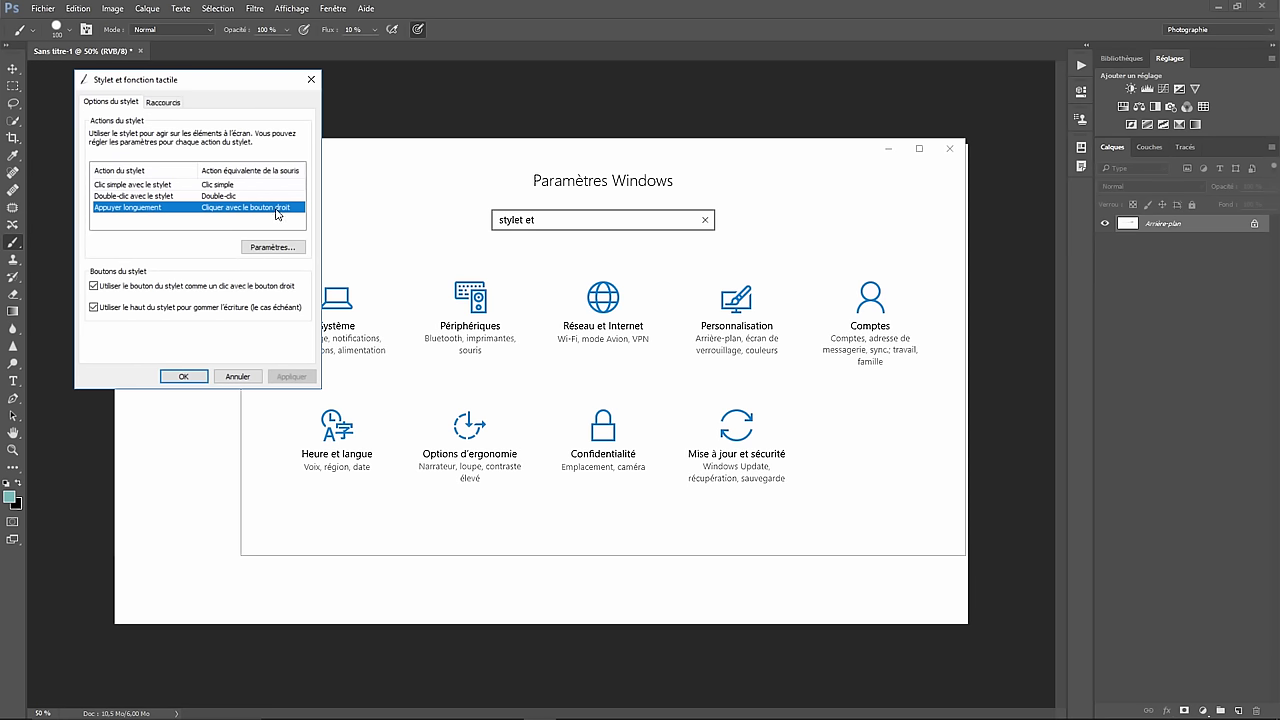
{"action": "left_click", "coordinate": [273, 247]}
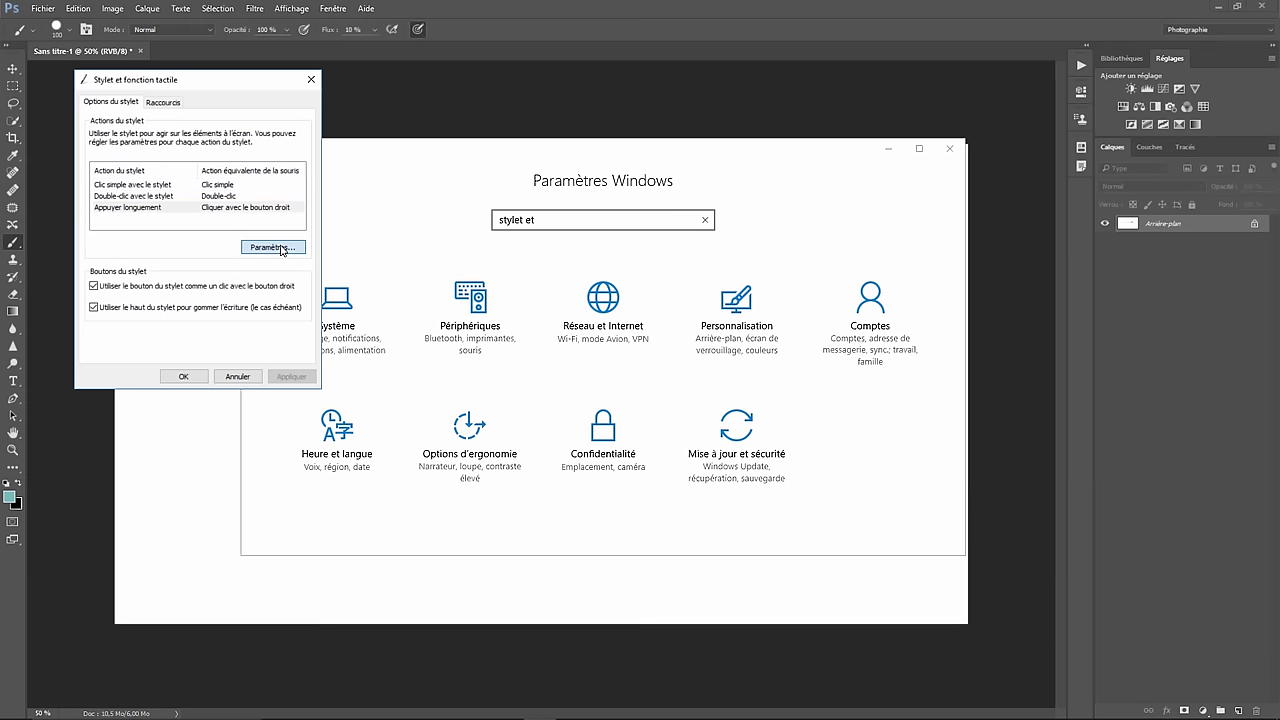
{"action": "left_click", "coordinate": [93, 125]}
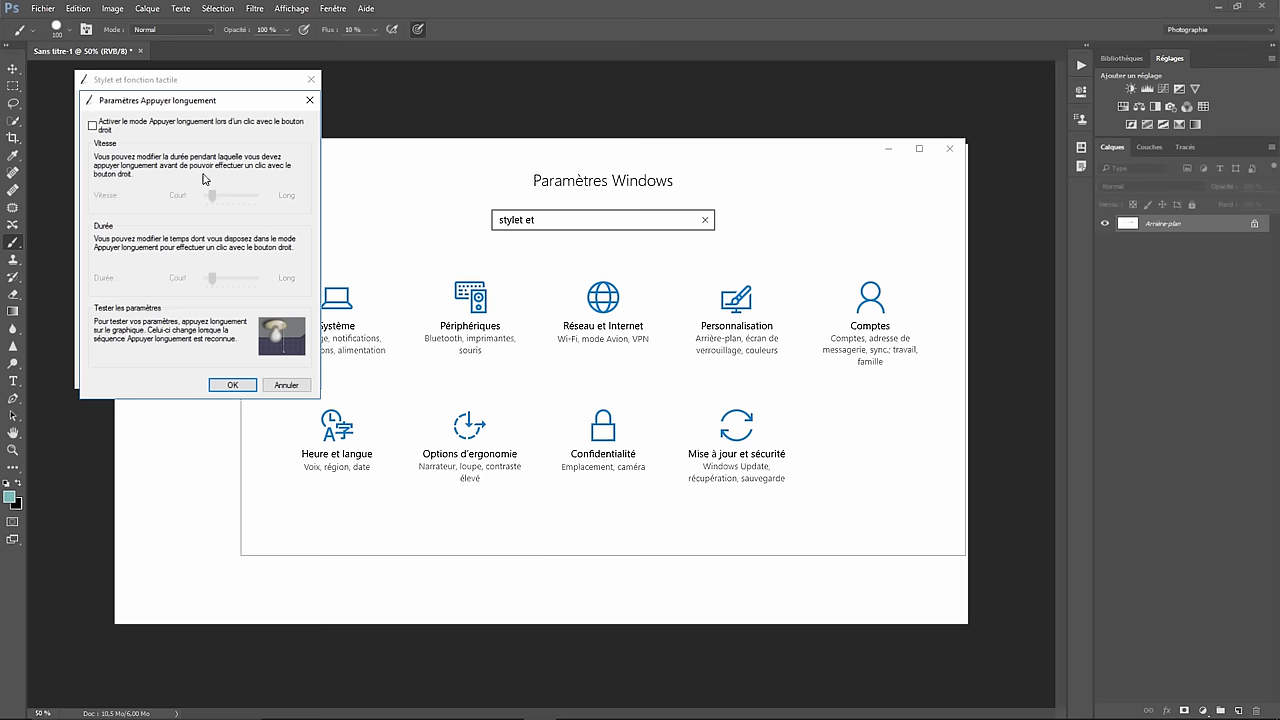
{"action": "left_click", "coordinate": [231, 385]}
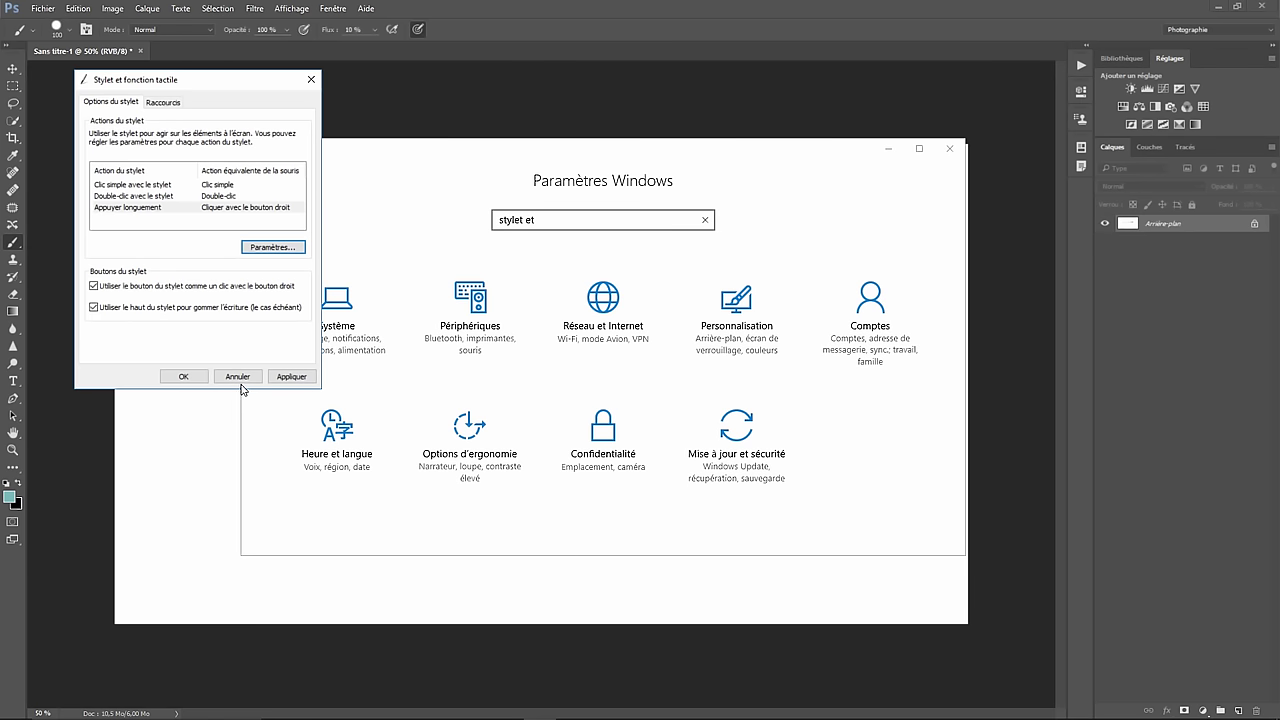
{"action": "left_click", "coordinate": [186, 378]}
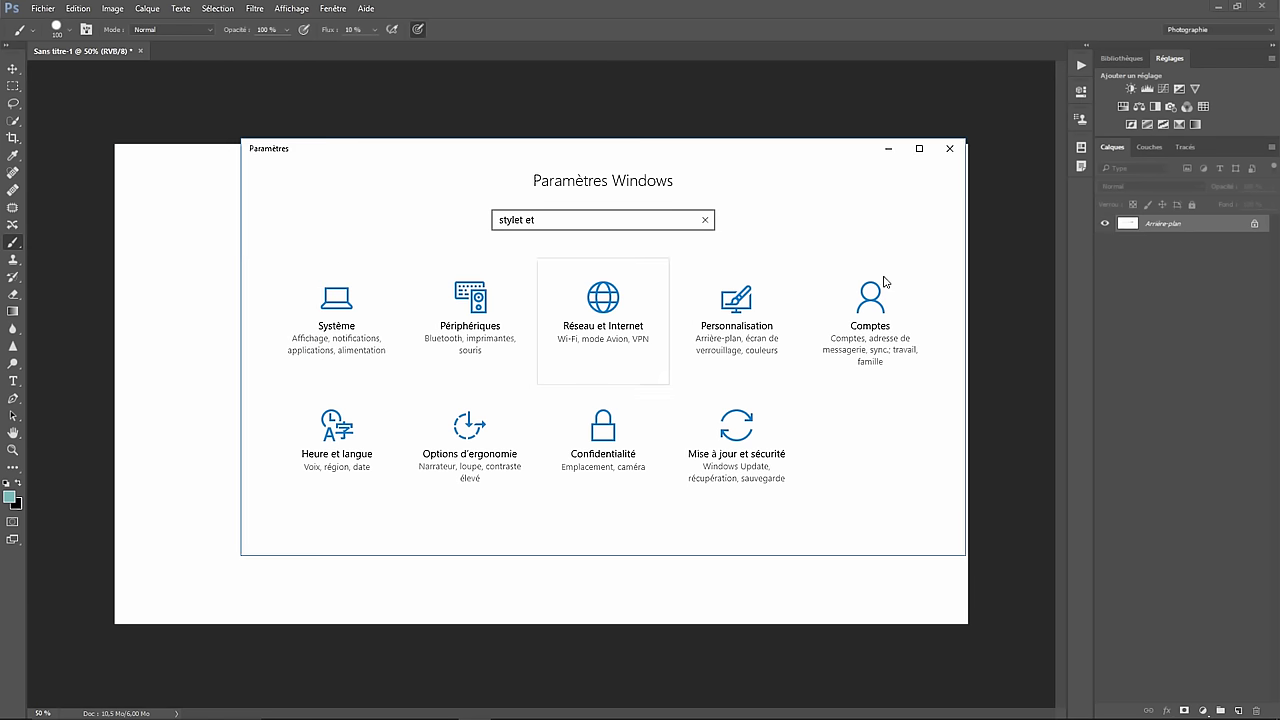
{"action": "left_click", "coordinate": [950, 149]}
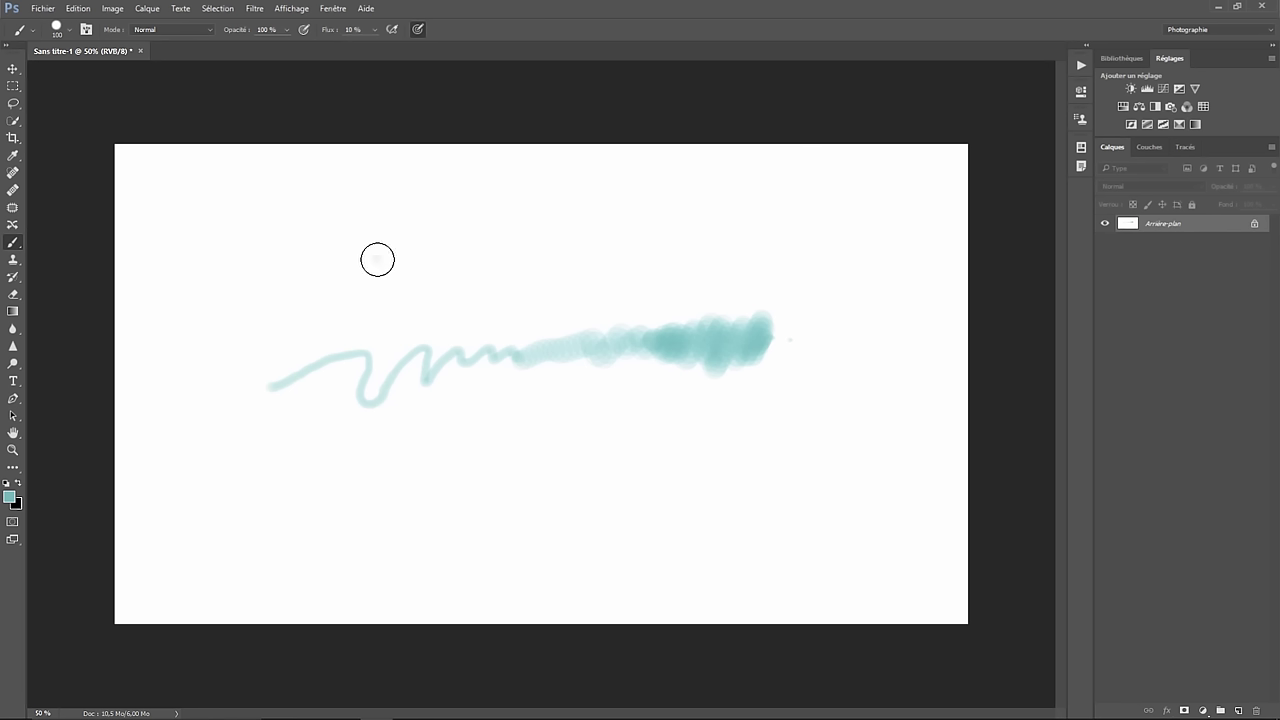
Paint a curved turquoise test stroke across the upper part of the canvas.
{"action": "mouse_move", "coordinate": [378, 260]}
{"action": "left_mouse_down"}
{"action": "mouse_move", "coordinate": [437, 231]}
{"action": "mouse_move", "coordinate": [471, 231]}
{"action": "mouse_move", "coordinate": [449, 257]}
{"action": "mouse_move", "coordinate": [469, 266]}
{"action": "mouse_move", "coordinate": [586, 229]}
{"action": "mouse_move", "coordinate": [644, 238]}
{"action": "left_mouse_up"}
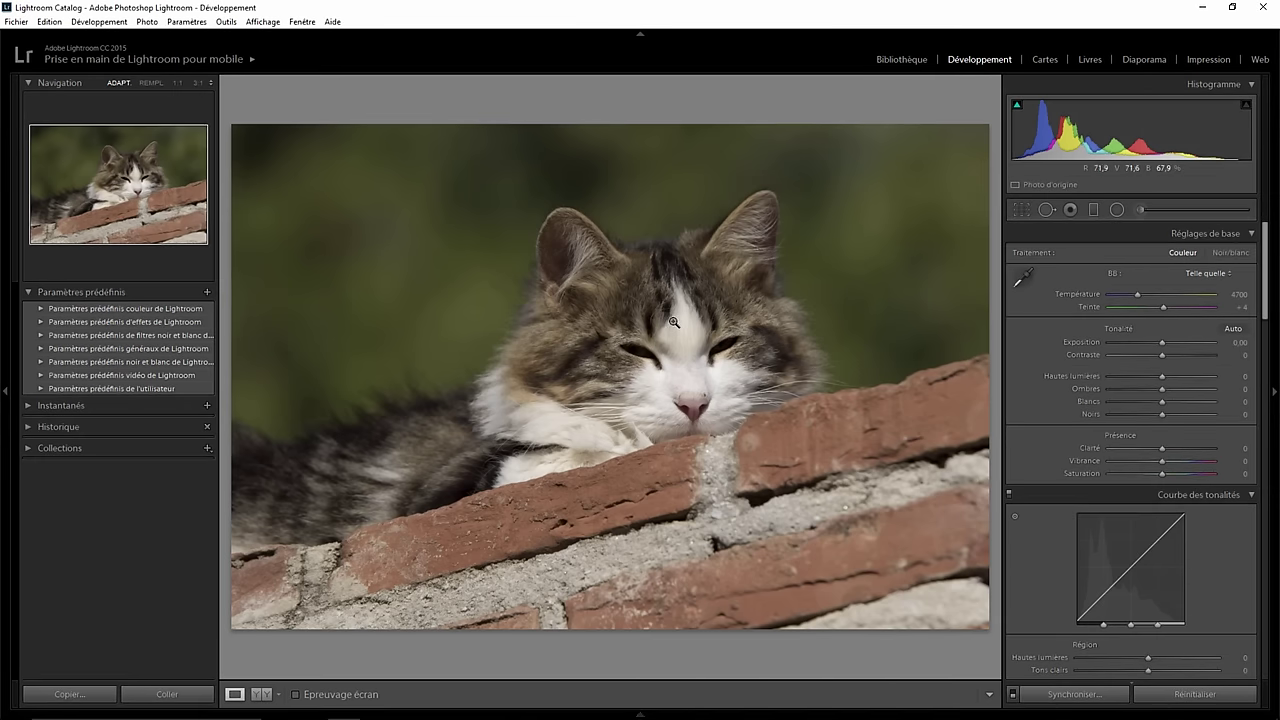
In Lightroom, set the cat photo's exposure to +0,22, contrast +6, highlights +11, shadows +20, whites +13 and blacks +6.
{"action": "left_click_drag", "start_coordinate": [1161, 341], "coordinate": [1173, 392]}
{"action": "left_click_drag", "start_coordinate": [1162, 401], "coordinate": [1137, 419]}
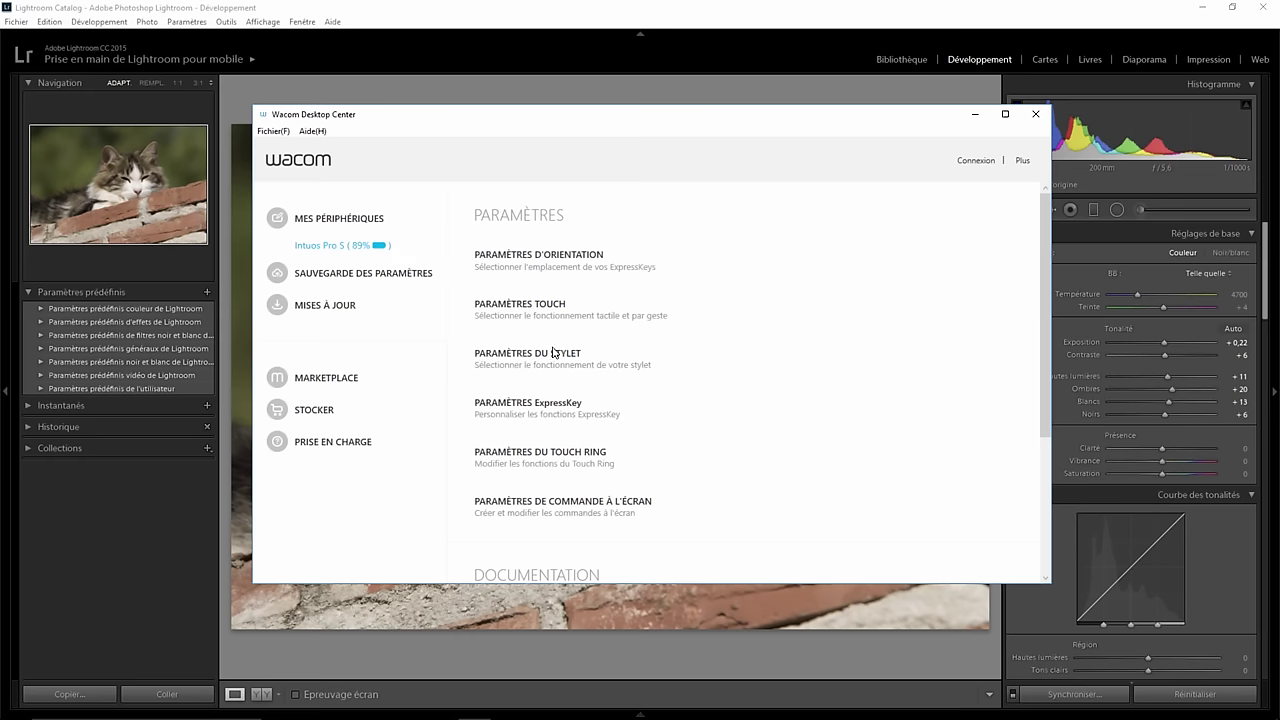
Turn off Utiliser entrée manuscrite Windows in the Grip Pen's mapping settings of the Wacom tablet properties and close the Wacom windows.
{"action": "left_click", "coordinate": [540, 305]}
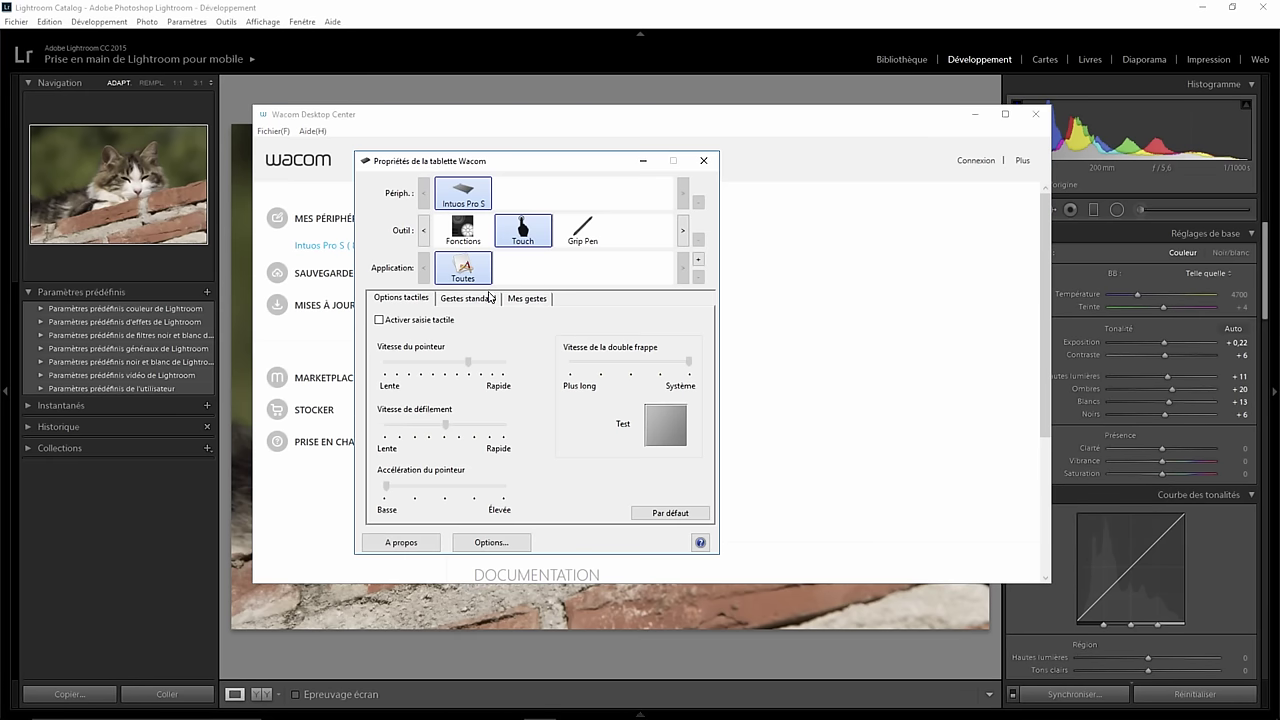
{"action": "left_click", "coordinate": [579, 233]}
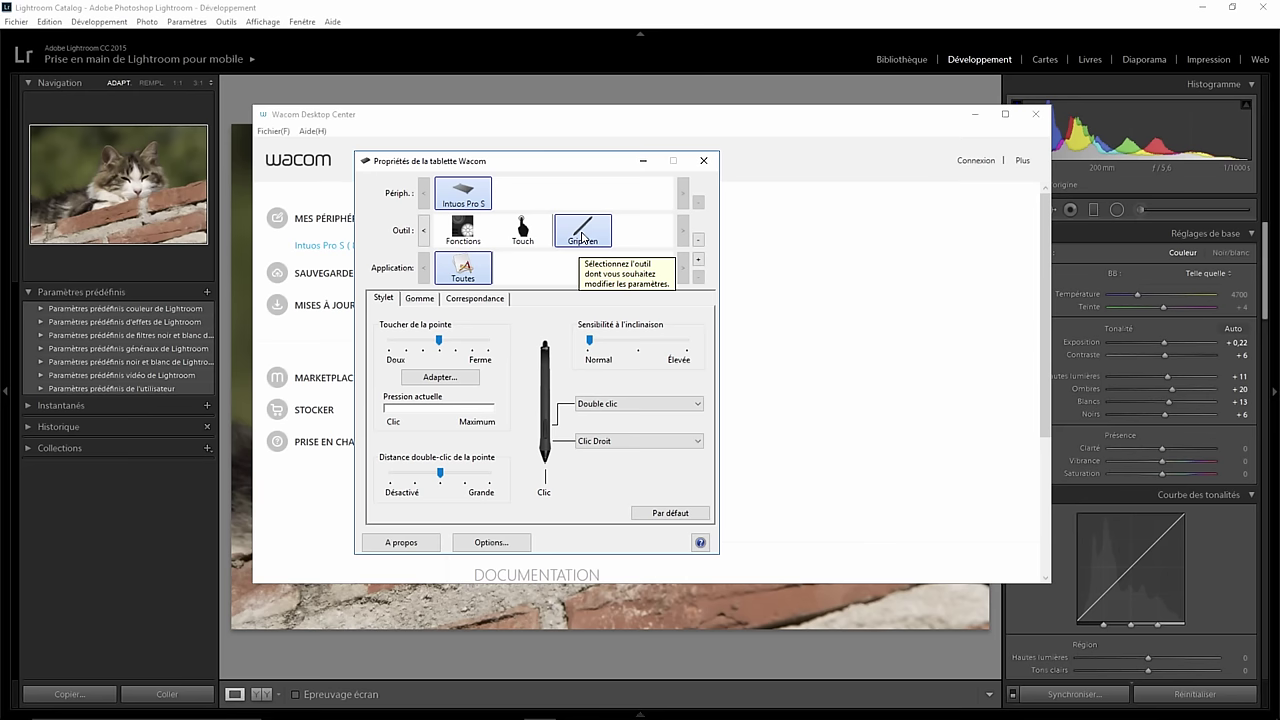
{"action": "left_click", "coordinate": [489, 301]}
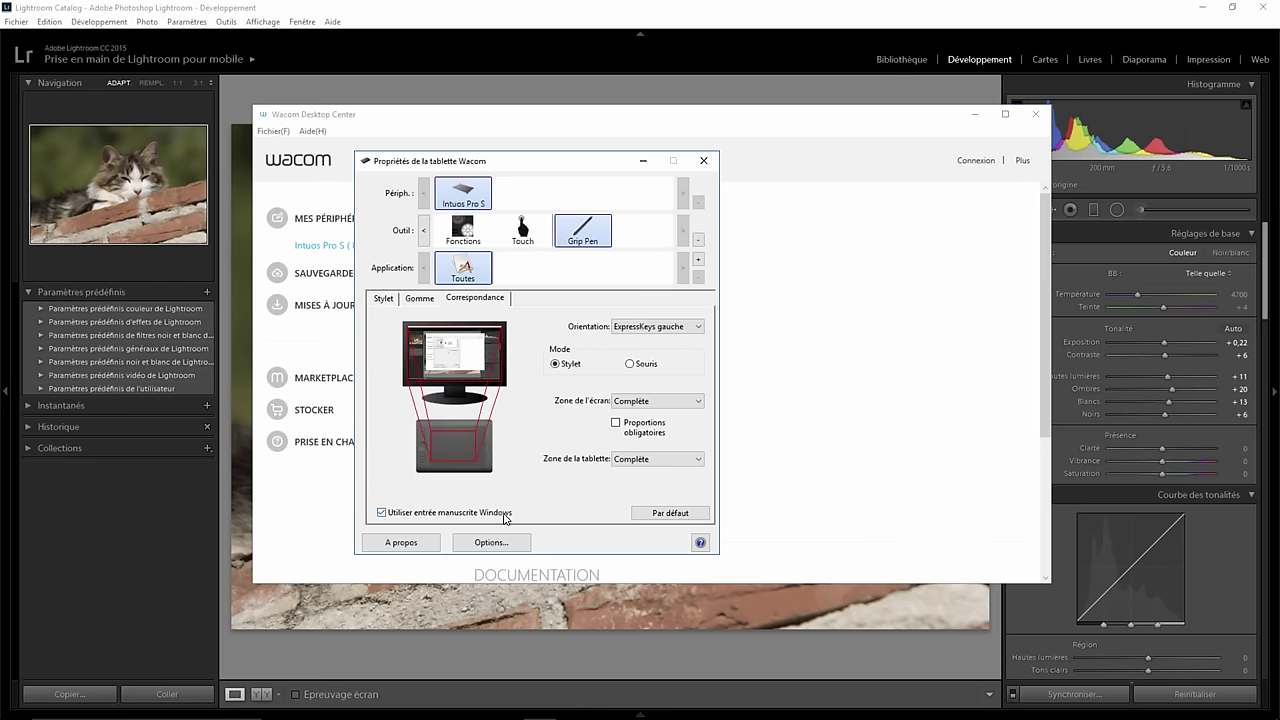
{"action": "left_click", "coordinate": [383, 514]}
{"action": "left_click", "coordinate": [704, 162]}
{"action": "left_click", "coordinate": [1036, 118]}
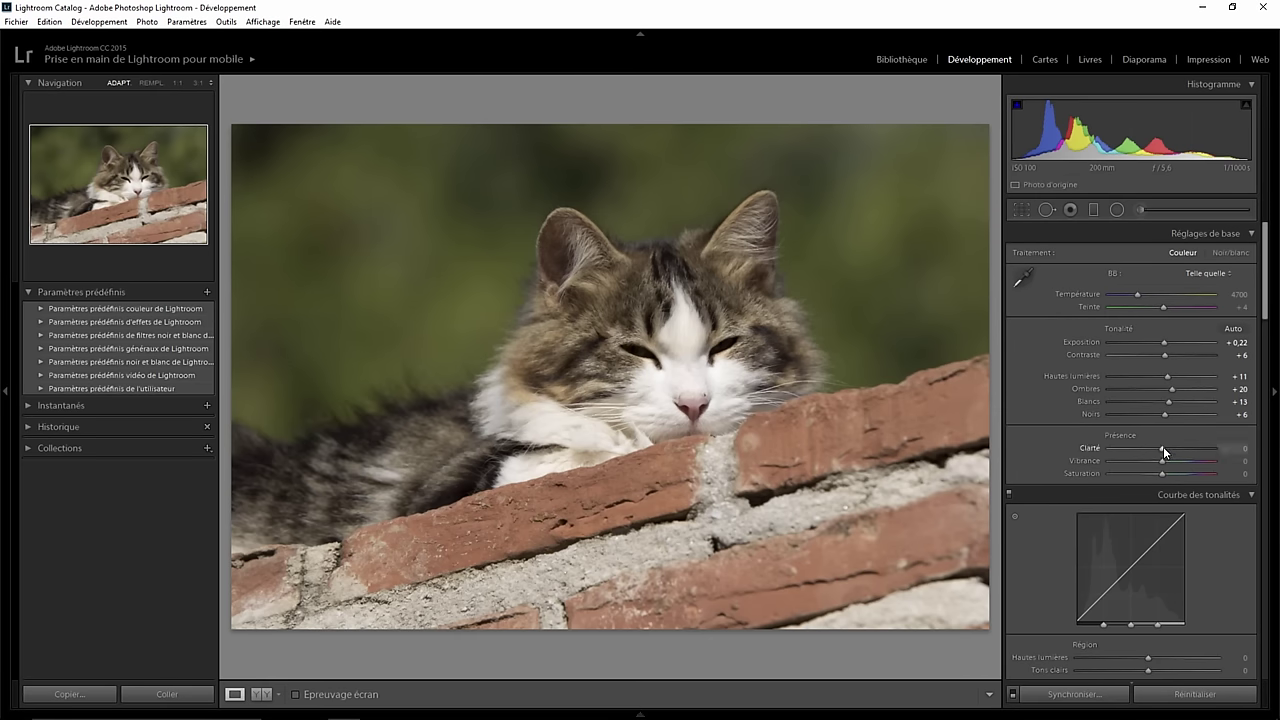
Adjust the cat photo's clarity, vibrance and saturation in Lightroom.
{"action": "left_click_drag", "start_coordinate": [1161, 451], "coordinate": [1158, 474]}
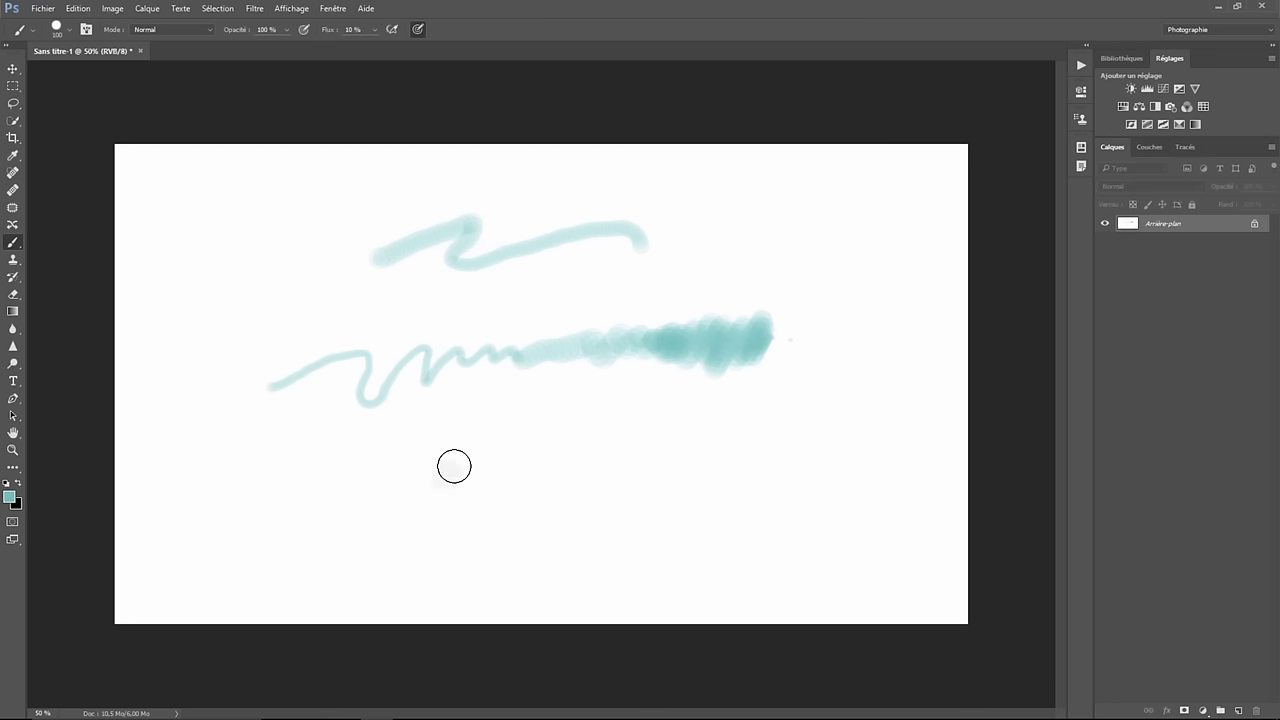
Switch to Photoshop and paint thick, looping turquoise test strokes across the lower part of the canvas.
{"action": "mouse_move", "coordinate": [451, 463]}
{"action": "left_mouse_down"}
{"action": "mouse_move", "coordinate": [566, 477]}
{"action": "mouse_move", "coordinate": [765, 442]}
{"action": "mouse_move", "coordinate": [760, 474]}
{"action": "mouse_move", "coordinate": [657, 509]}
{"action": "mouse_move", "coordinate": [503, 534]}
{"action": "mouse_move", "coordinate": [357, 529]}
{"action": "mouse_move", "coordinate": [382, 545]}
{"action": "left_mouse_up"}
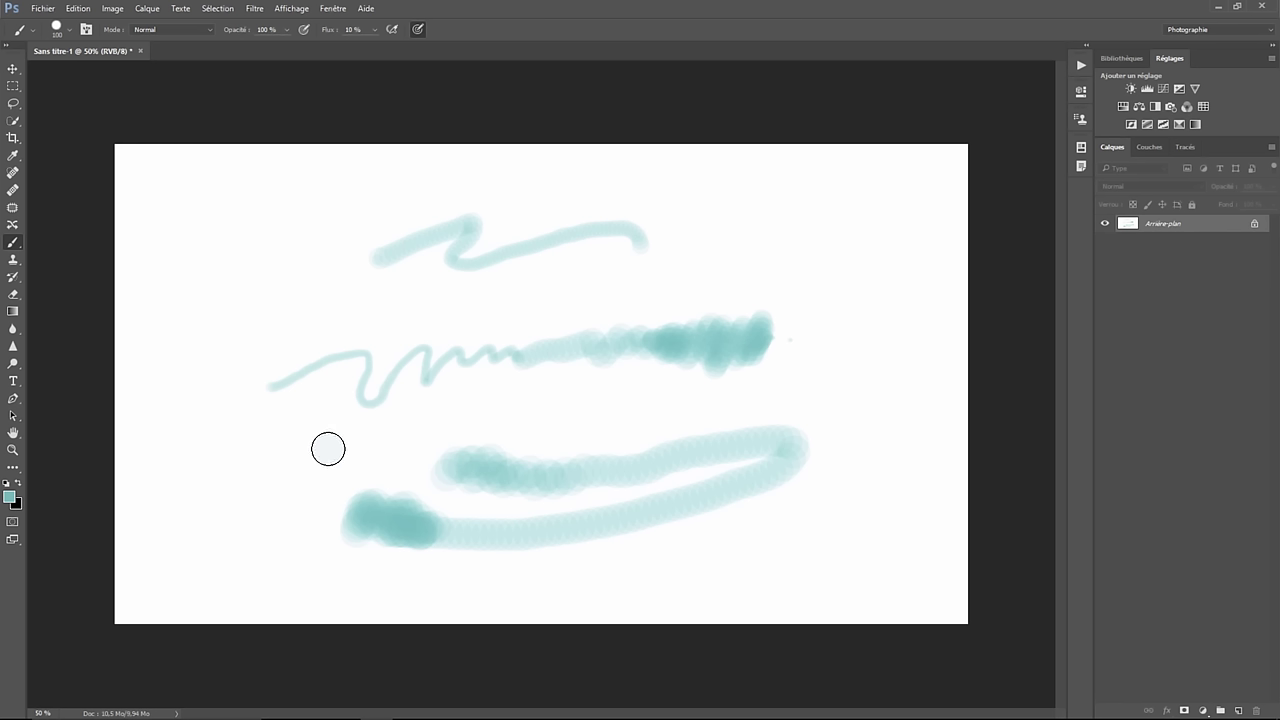
{"action": "left_click_drag", "start_coordinate": [328, 449], "coordinate": [331, 443]}
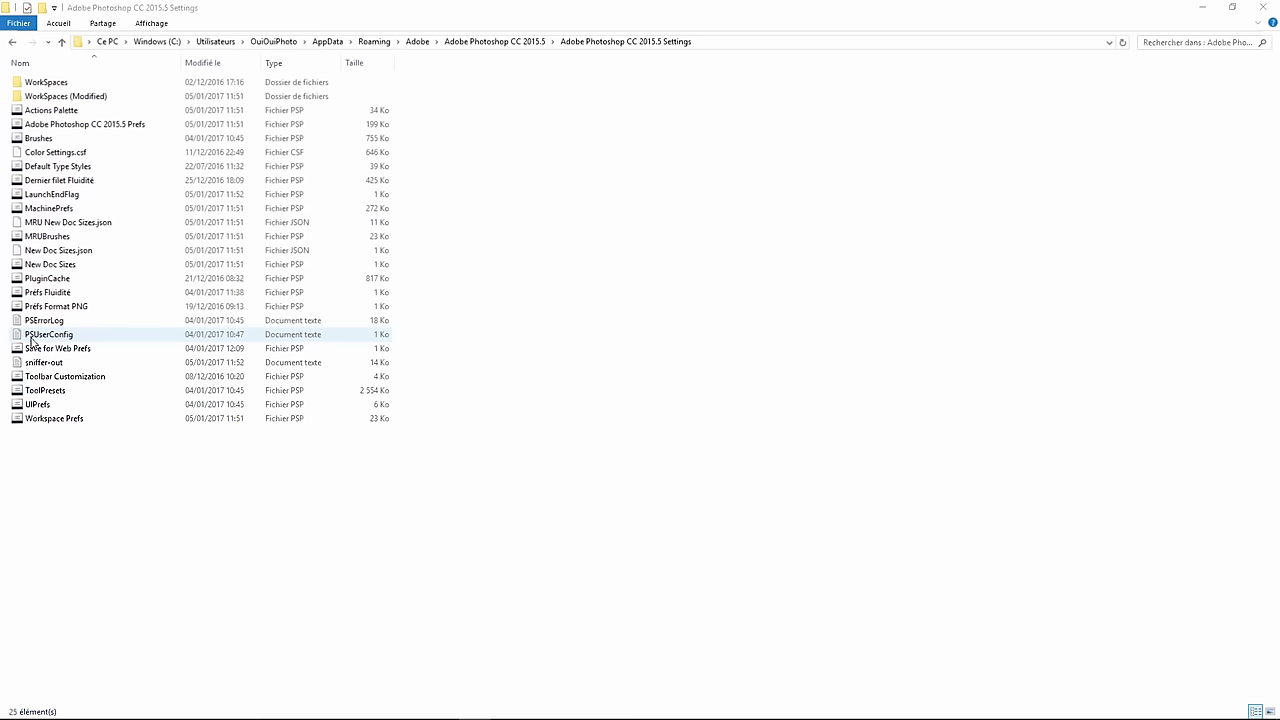
Open the PSUserConfig text file in the Photoshop CC 2015.5 Settings folder to check its UseSystemStylus line, and close it without saving.
{"action": "double_click", "coordinate": [62, 340]}
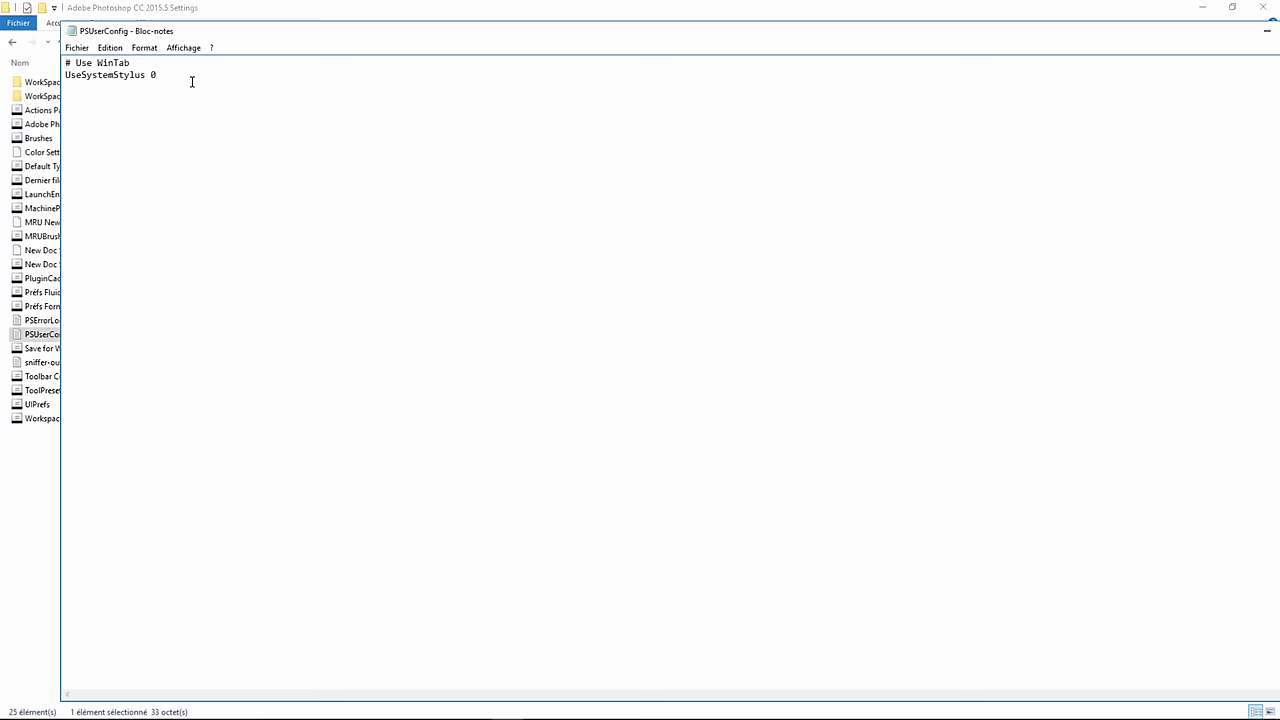
{"action": "left_click_drag", "start_coordinate": [1199, 35], "coordinate": [1165, 41]}
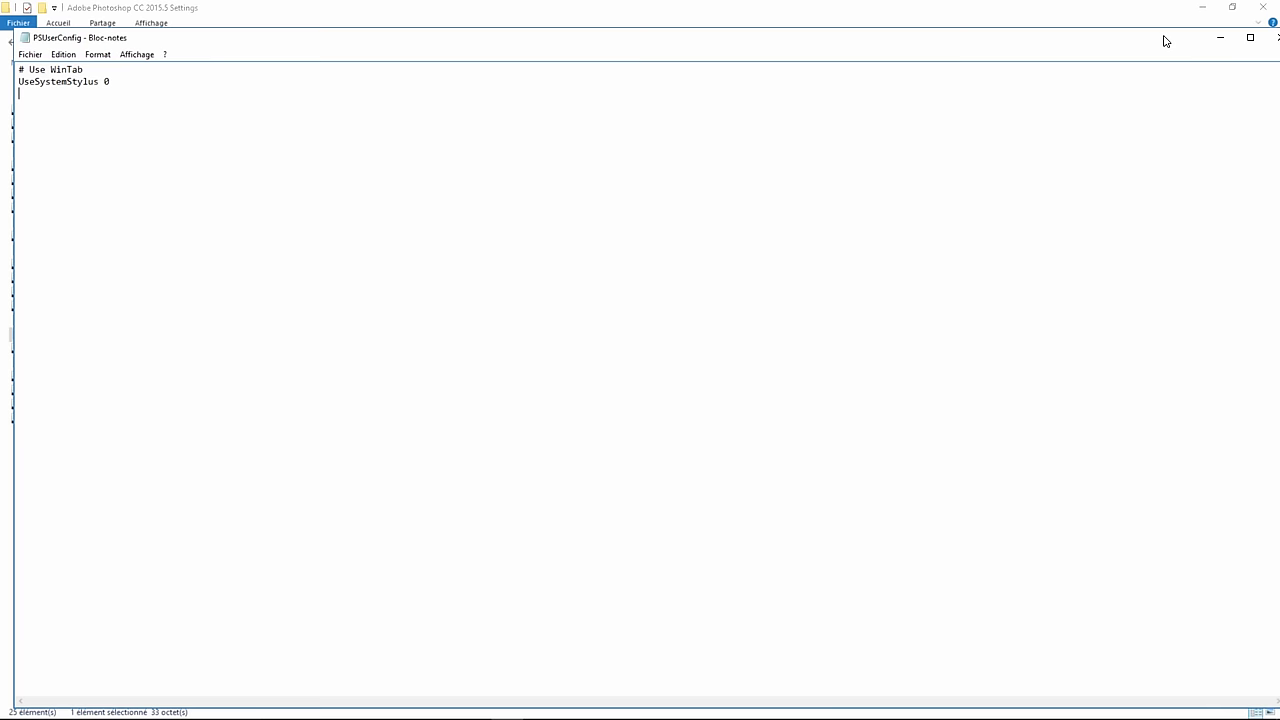
{"action": "left_click", "coordinate": [1274, 39]}
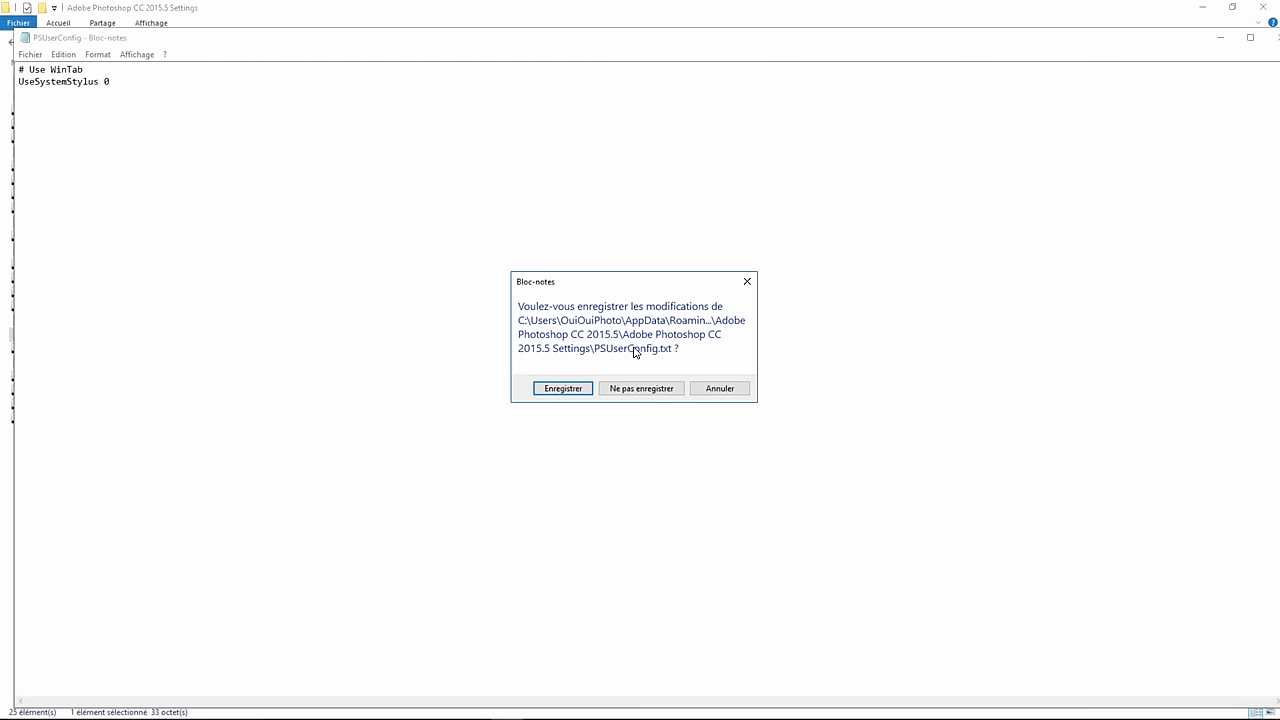
{"action": "left_click", "coordinate": [643, 389]}
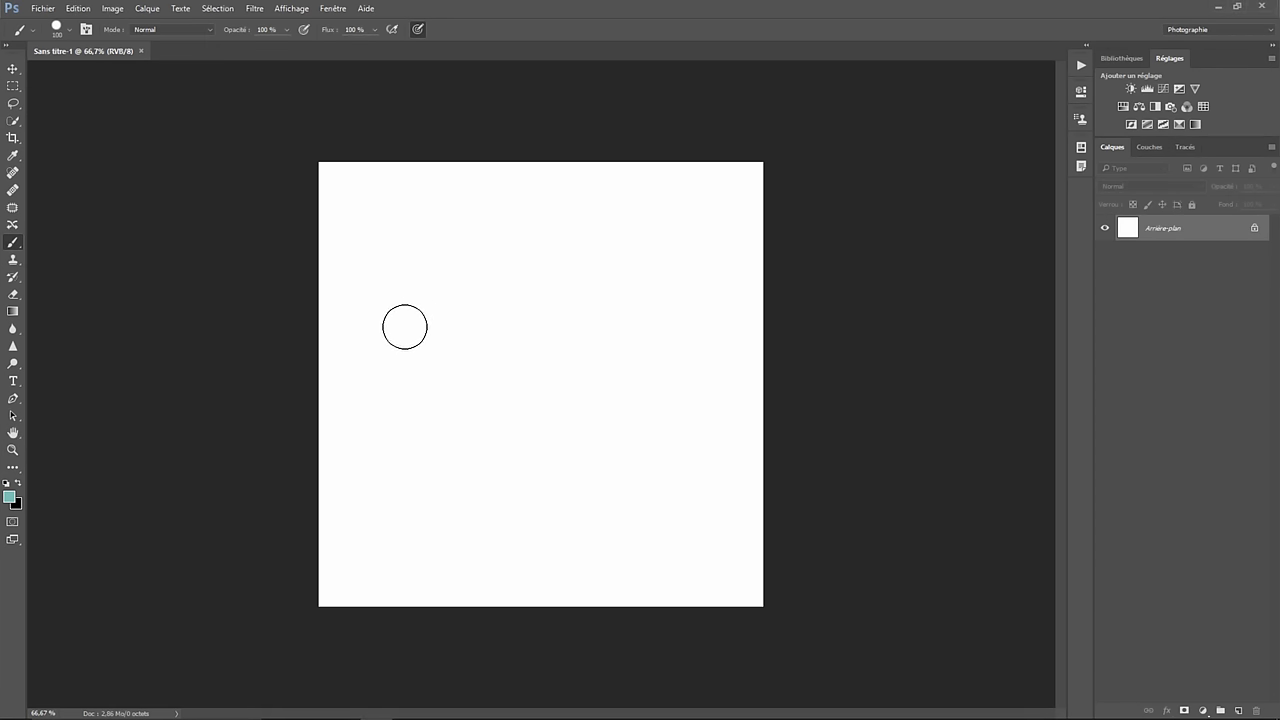
Switch to Photoshop and paint diagonal turquoise test strokes comparing brush size pressure on and off, leaving size pressure on.
{"action": "left_click_drag", "start_coordinate": [364, 411], "coordinate": [658, 314]}
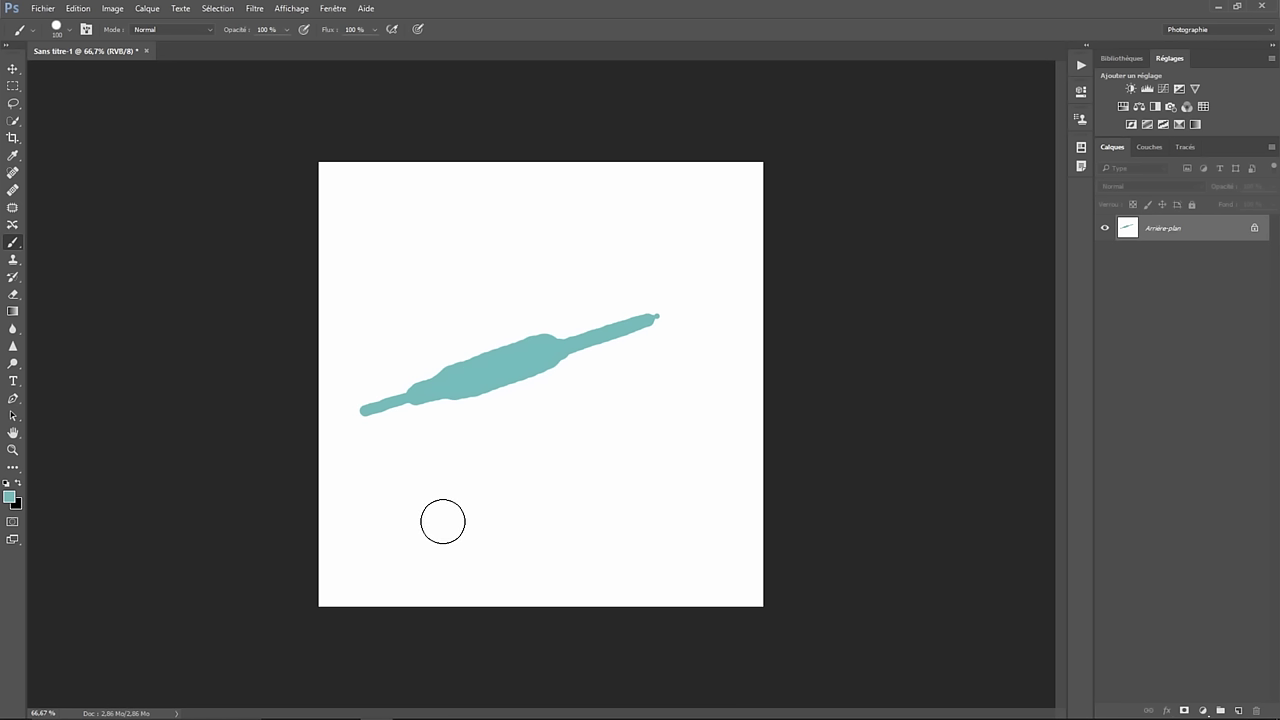
{"action": "left_click_drag", "start_coordinate": [439, 525], "coordinate": [596, 446]}
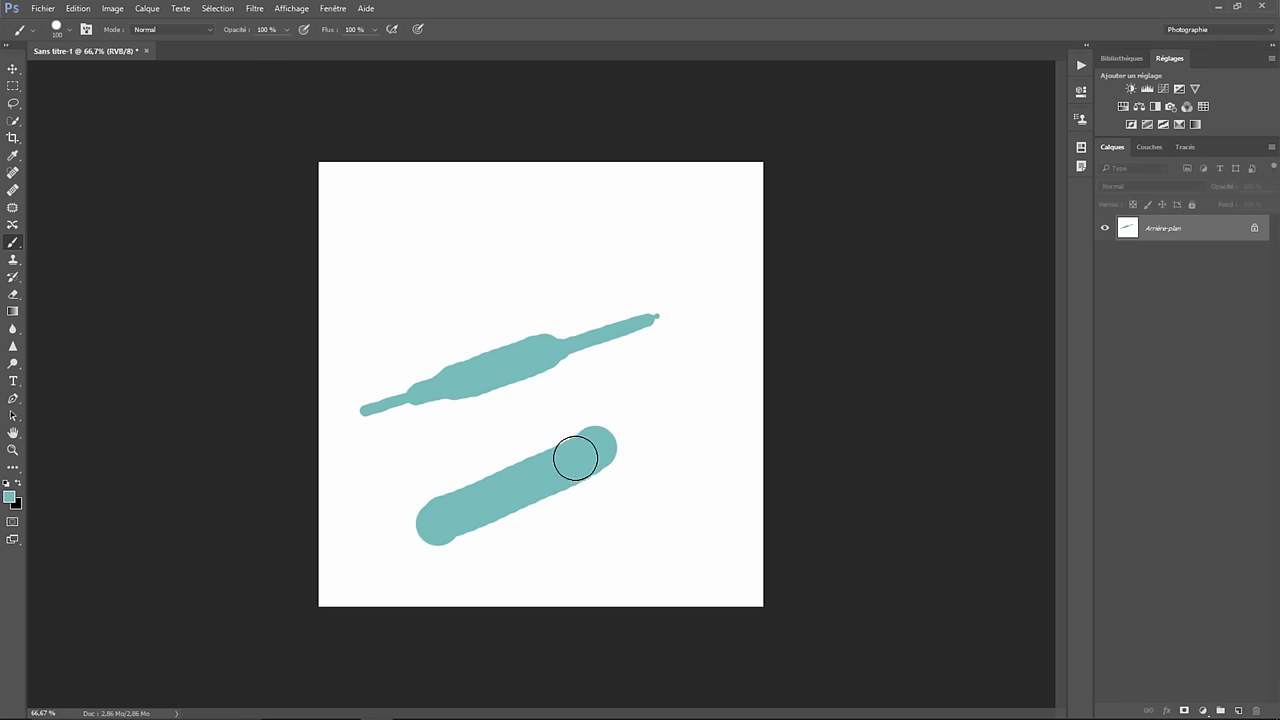
{"action": "mouse_move", "coordinate": [471, 503]}
{"action": "left_mouse_down"}
{"action": "mouse_move", "coordinate": [457, 514]}
{"action": "mouse_move", "coordinate": [586, 446]}
{"action": "mouse_move", "coordinate": [503, 449]}
{"action": "left_mouse_up"}
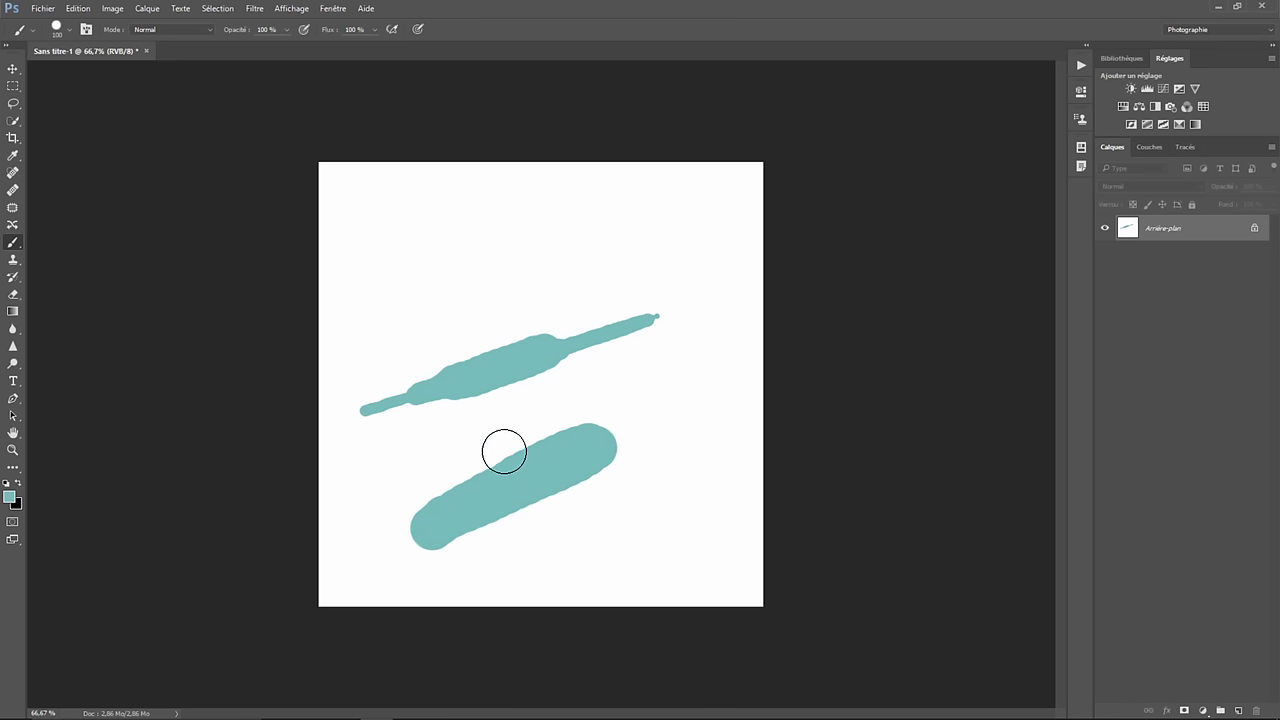
{"action": "left_click", "coordinate": [418, 29]}
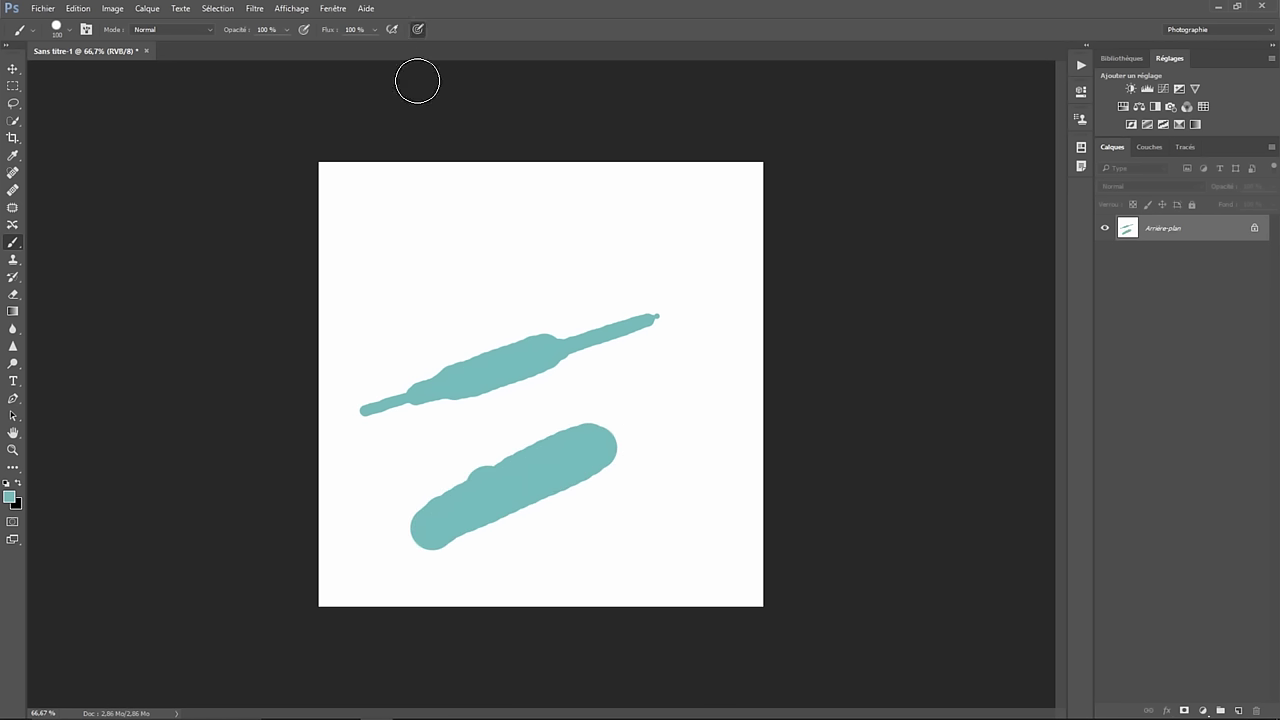
{"action": "mouse_move", "coordinate": [410, 310]}
{"action": "left_mouse_down"}
{"action": "mouse_move", "coordinate": [500, 287]}
{"action": "mouse_move", "coordinate": [522, 266]}
{"action": "left_mouse_up"}
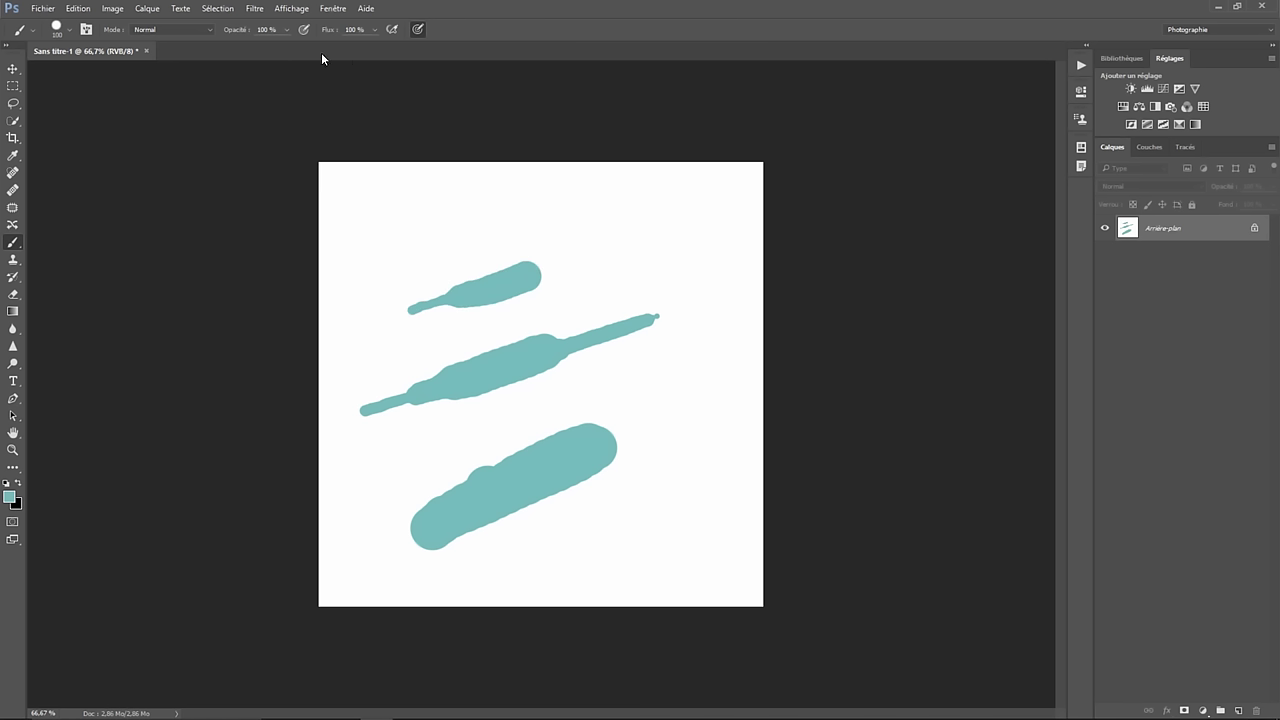
Turn on opacity pressure and turn off size pressure, and paint a diagonal test stroke between the two lower strokes.
{"action": "left_click", "coordinate": [305, 31]}
{"action": "left_click", "coordinate": [420, 31]}
{"action": "left_click_drag", "start_coordinate": [387, 463], "coordinate": [524, 411]}
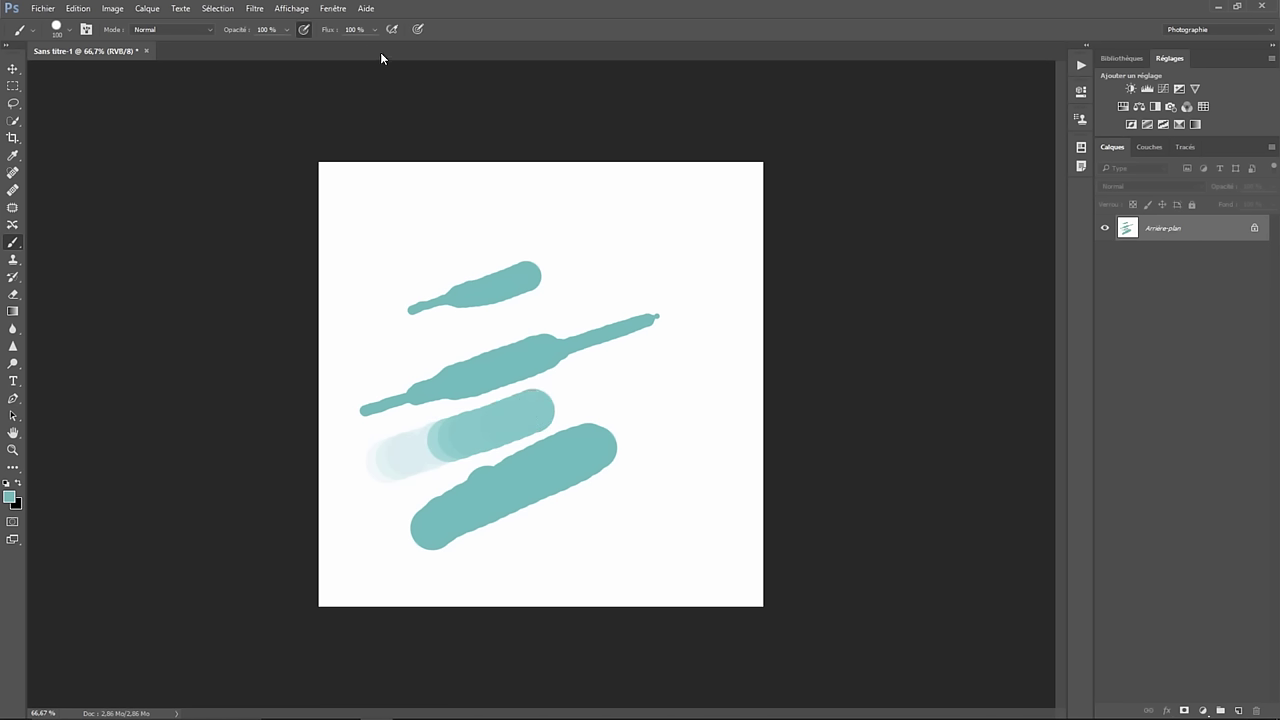
Turn size pressure back on and paint wavy test strokes over the upper and middle parts of the canvas.
{"action": "left_click", "coordinate": [418, 29]}
{"action": "mouse_move", "coordinate": [382, 245]}
{"action": "left_mouse_down"}
{"action": "mouse_move", "coordinate": [471, 257]}
{"action": "mouse_move", "coordinate": [548, 238]}
{"action": "mouse_move", "coordinate": [560, 249]}
{"action": "left_mouse_up"}
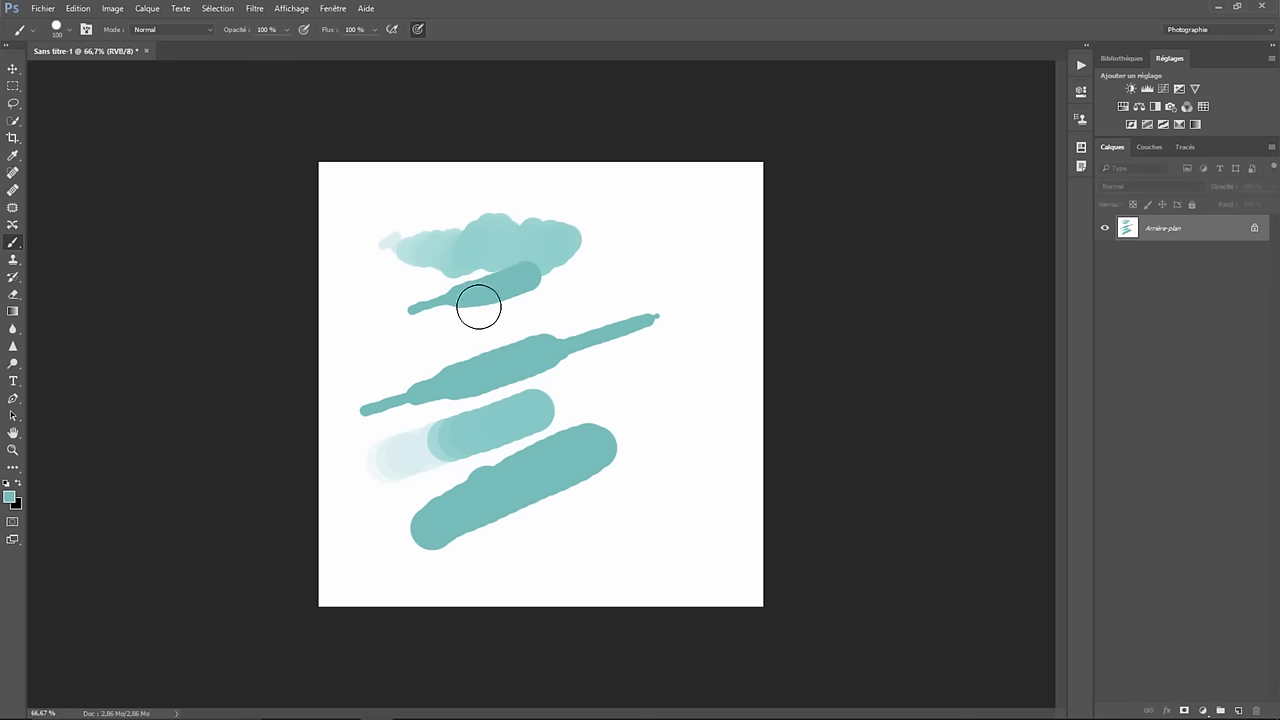
{"action": "mouse_move", "coordinate": [458, 345]}
{"action": "left_mouse_down"}
{"action": "mouse_move", "coordinate": [631, 298]}
{"action": "mouse_move", "coordinate": [663, 351]}
{"action": "mouse_move", "coordinate": [592, 397]}
{"action": "mouse_move", "coordinate": [660, 443]}
{"action": "mouse_move", "coordinate": [609, 517]}
{"action": "mouse_move", "coordinate": [523, 529]}
{"action": "mouse_move", "coordinate": [389, 443]}
{"action": "mouse_move", "coordinate": [394, 360]}
{"action": "mouse_move", "coordinate": [438, 330]}
{"action": "left_mouse_up"}
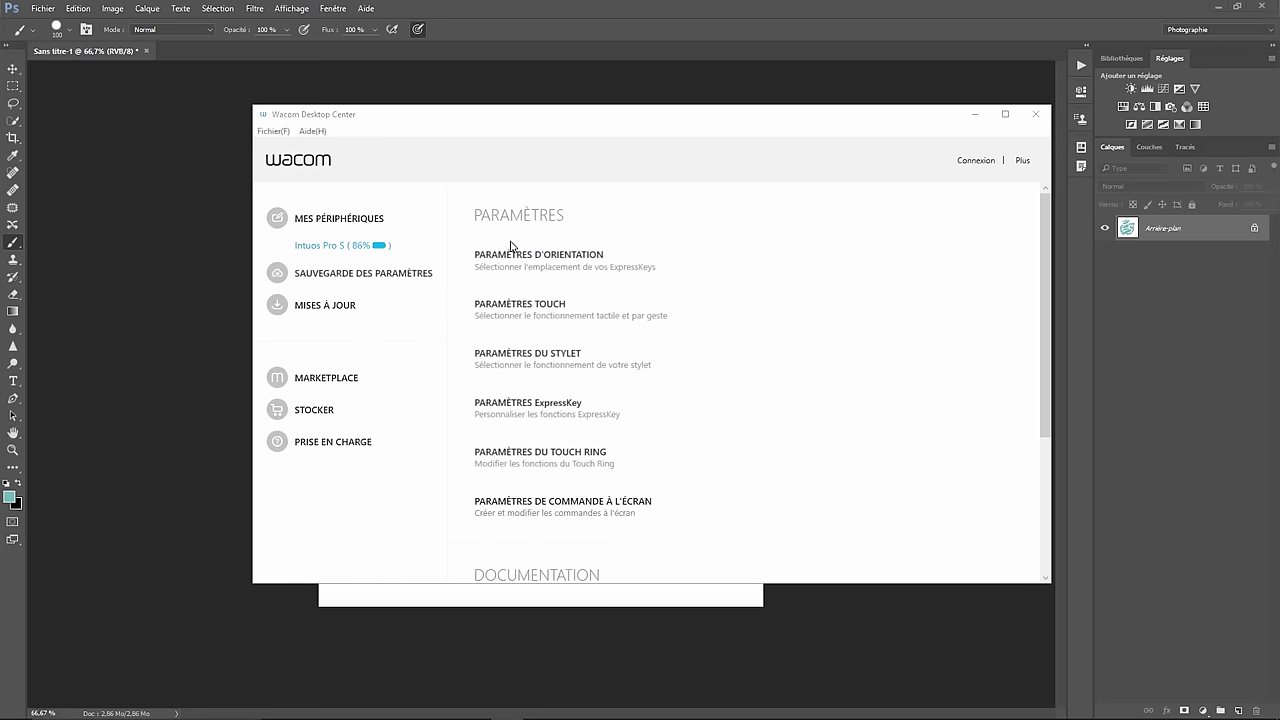
Switch to Wacom Desktop Center and review the Intuos Pro S touch options and standard gestures in the tablet properties.
{"action": "left_click", "coordinate": [527, 305]}
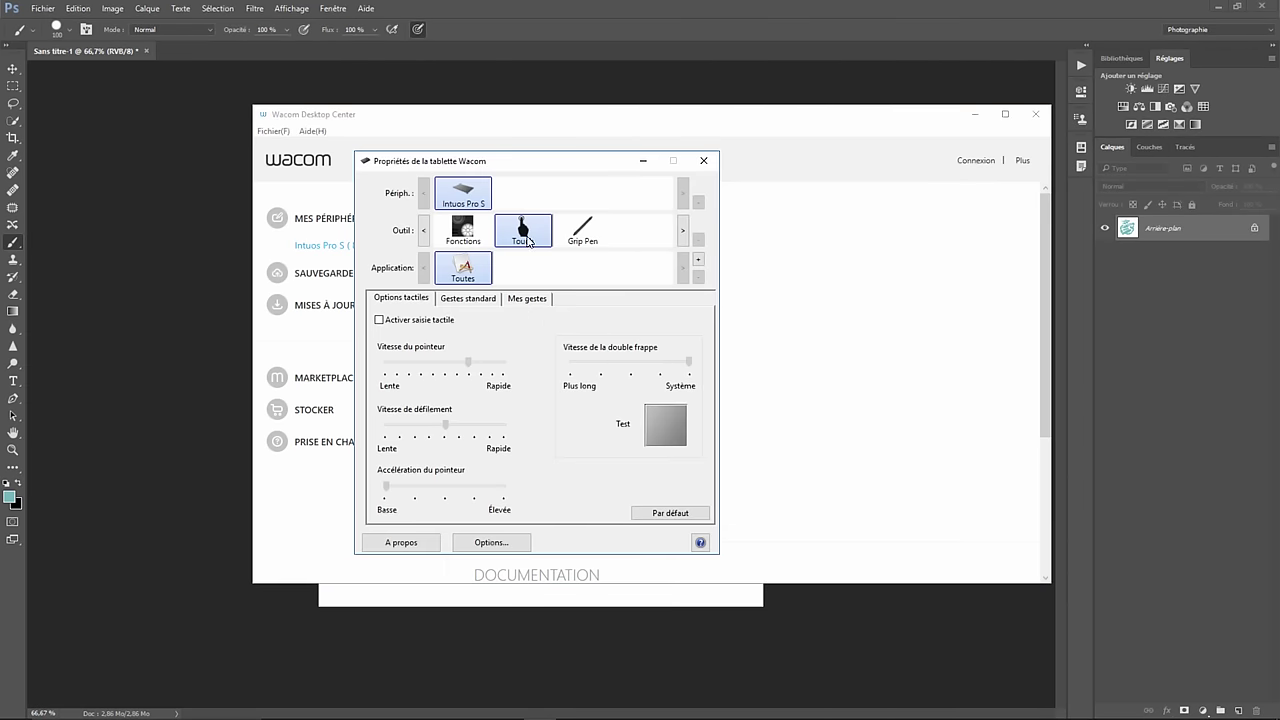
{"action": "left_click", "coordinate": [704, 161]}
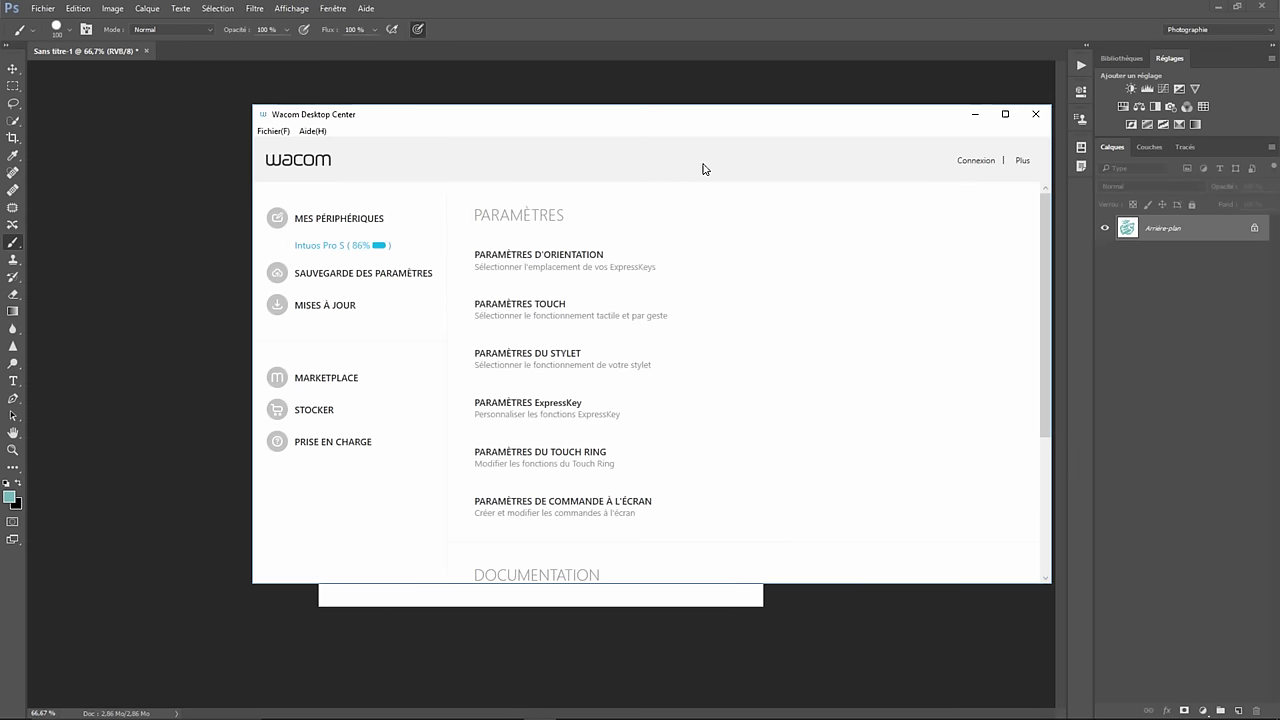
{"action": "left_click", "coordinate": [527, 406]}
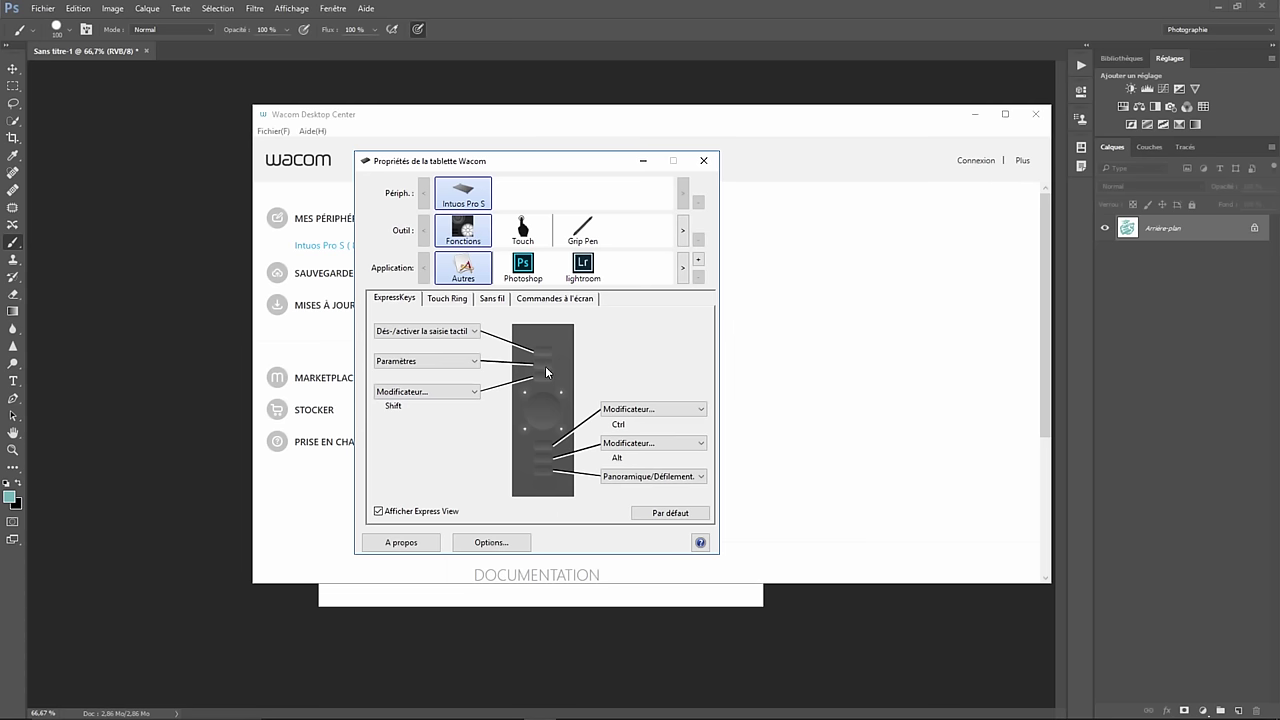
{"action": "left_click", "coordinate": [528, 238]}
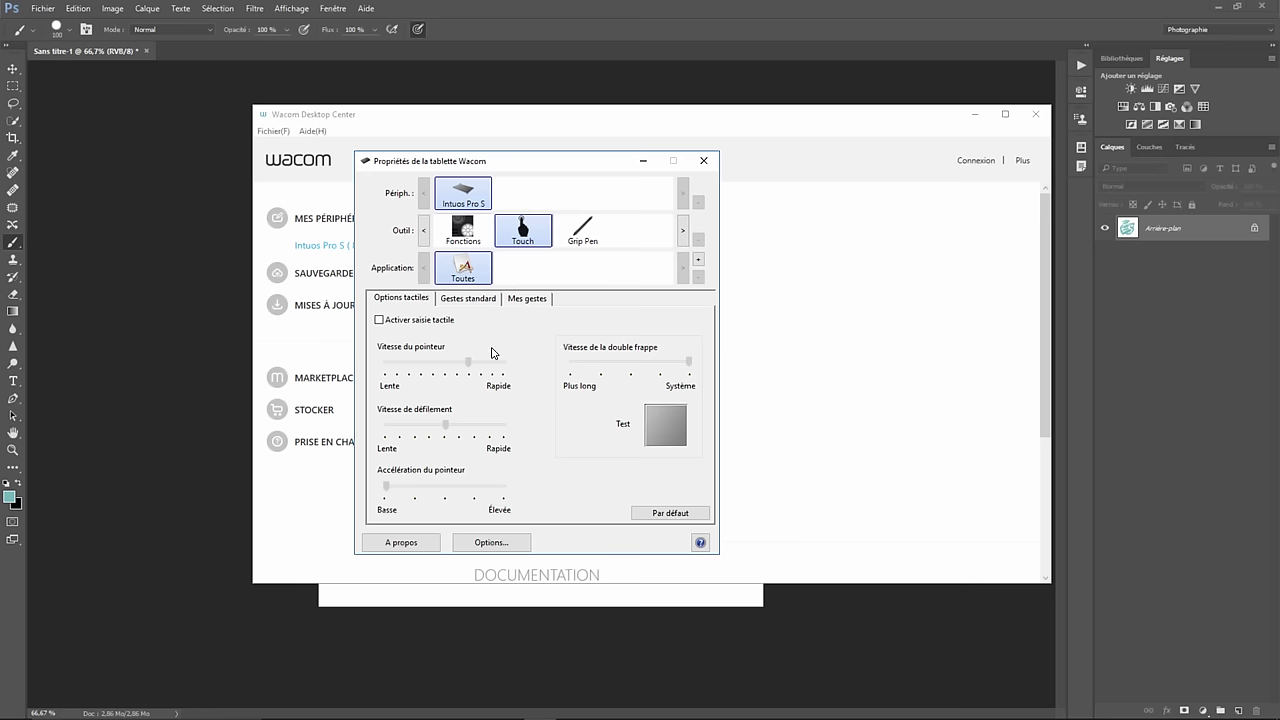
{"action": "left_click", "coordinate": [472, 300]}
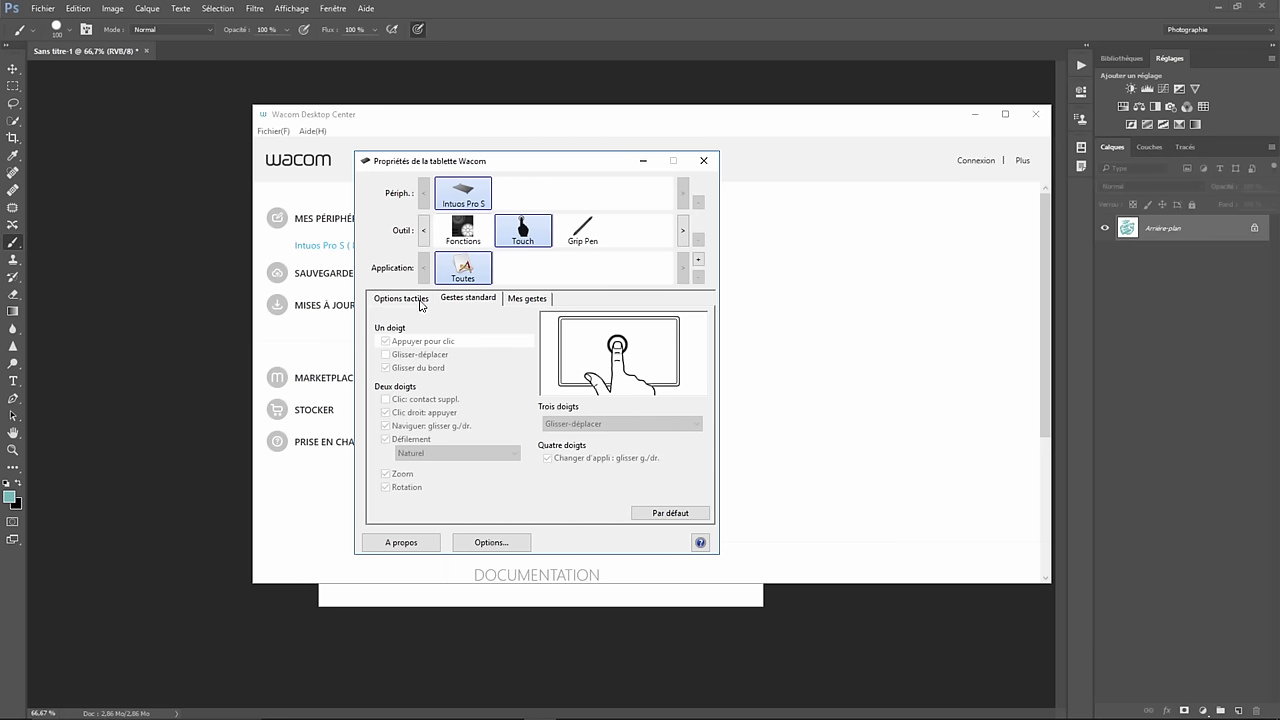
{"action": "left_click", "coordinate": [418, 306]}
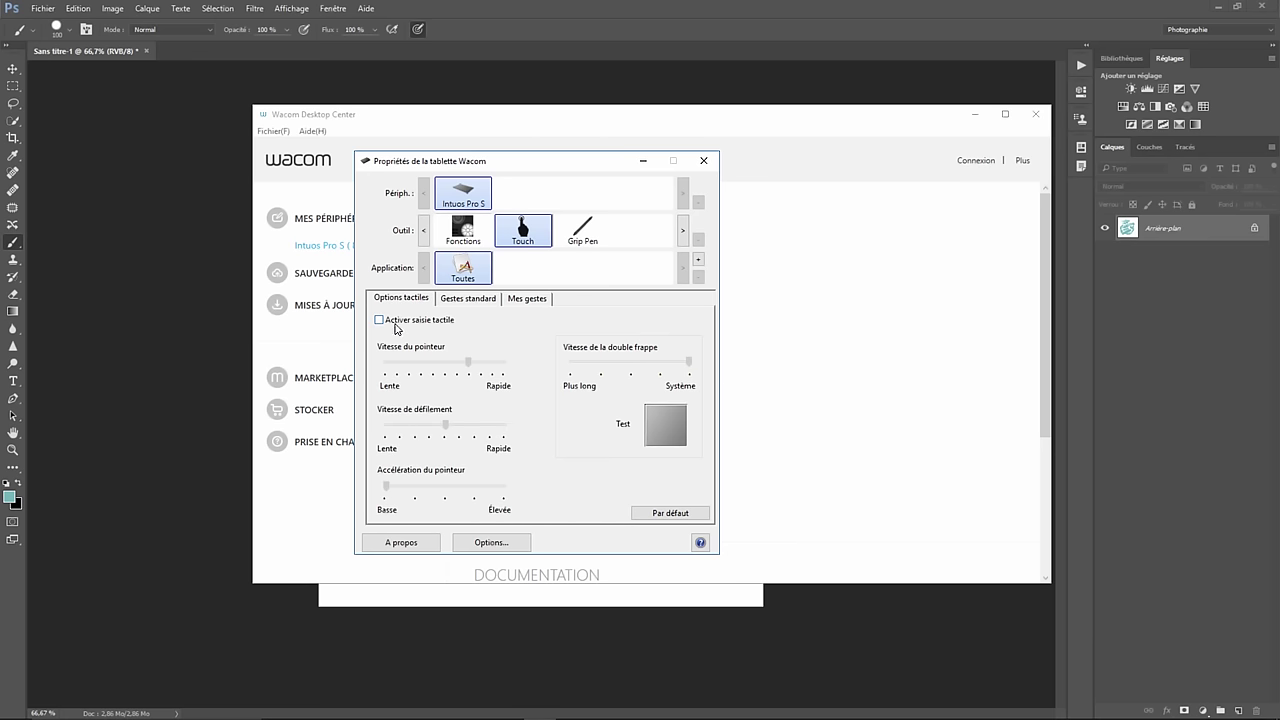
Review the Grip Pen's stylus and eraser settings, plus the tablet's ExpressKeys, Touch Ring and wireless settings.
{"action": "left_click", "coordinate": [585, 241]}
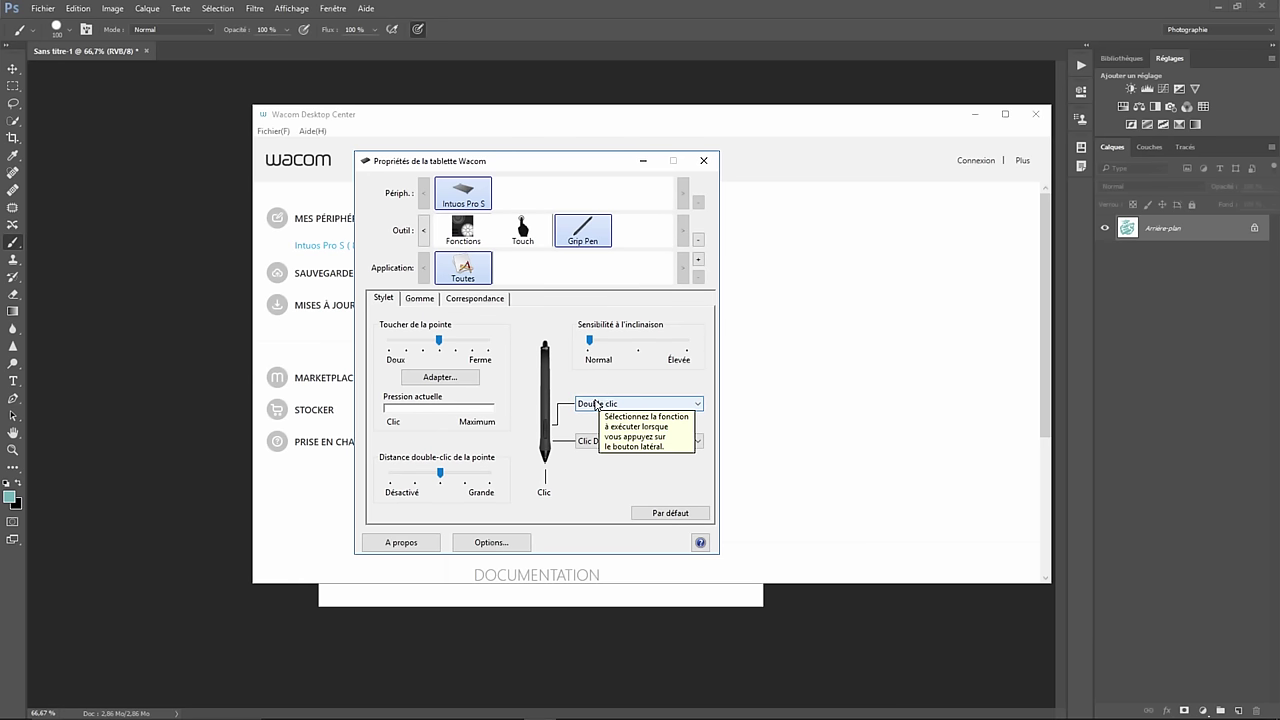
{"action": "left_click", "coordinate": [423, 302]}
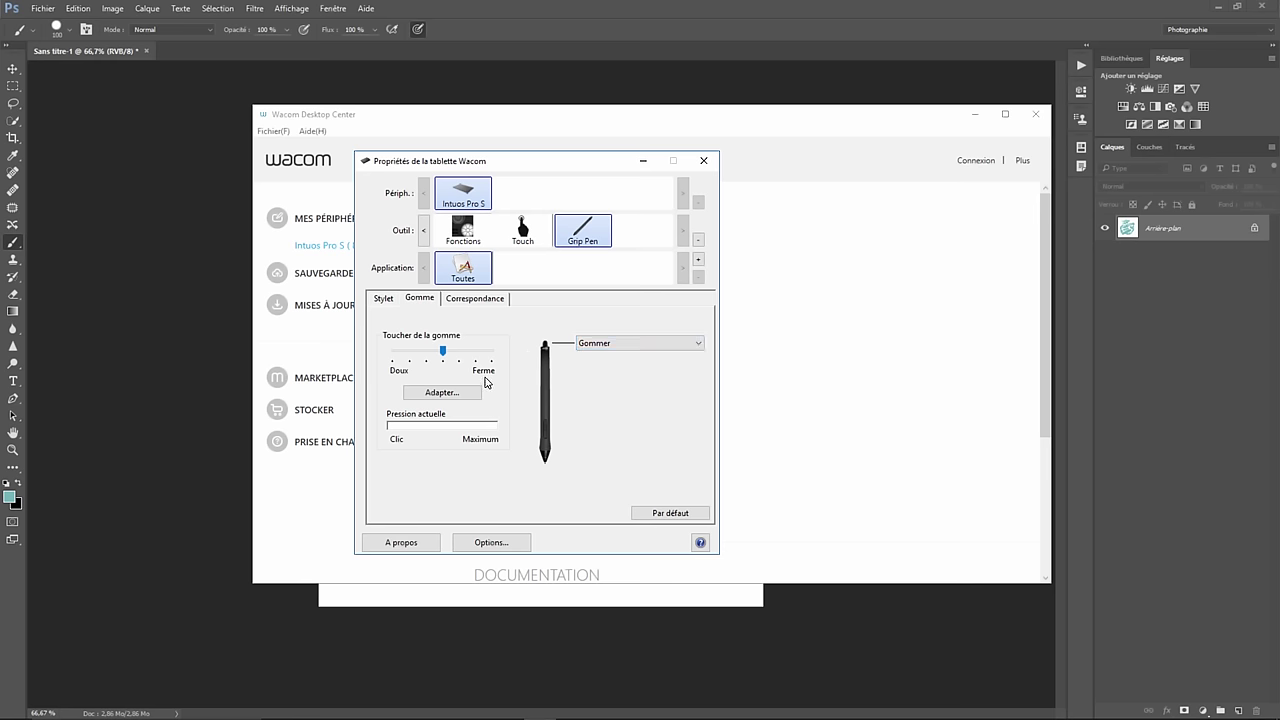
{"action": "left_click", "coordinate": [389, 300]}
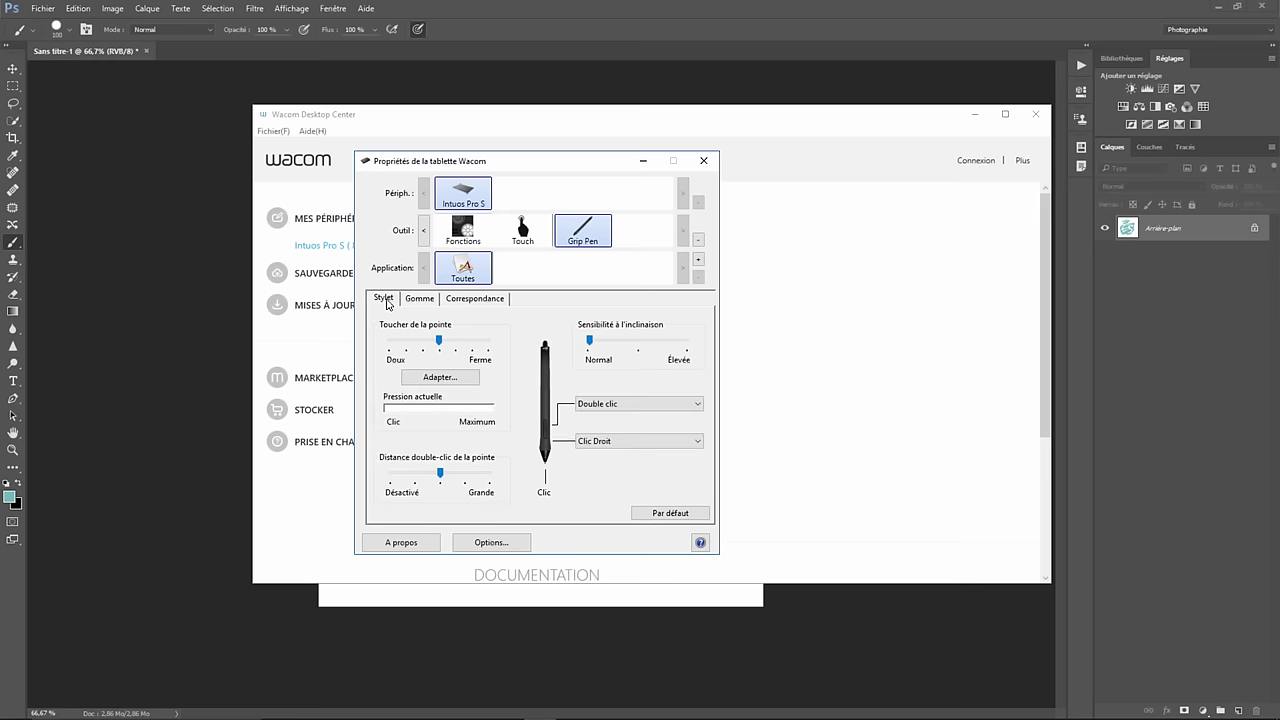
{"action": "left_click", "coordinate": [469, 238]}
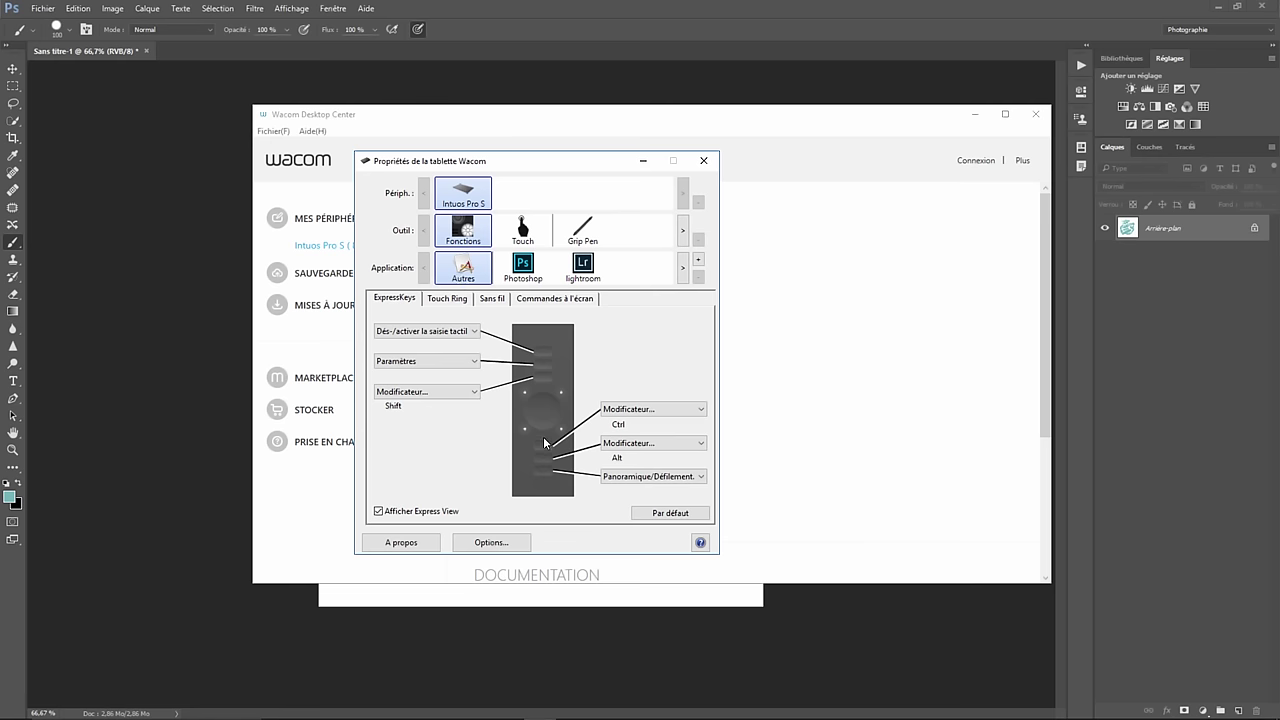
{"action": "left_click", "coordinate": [463, 299]}
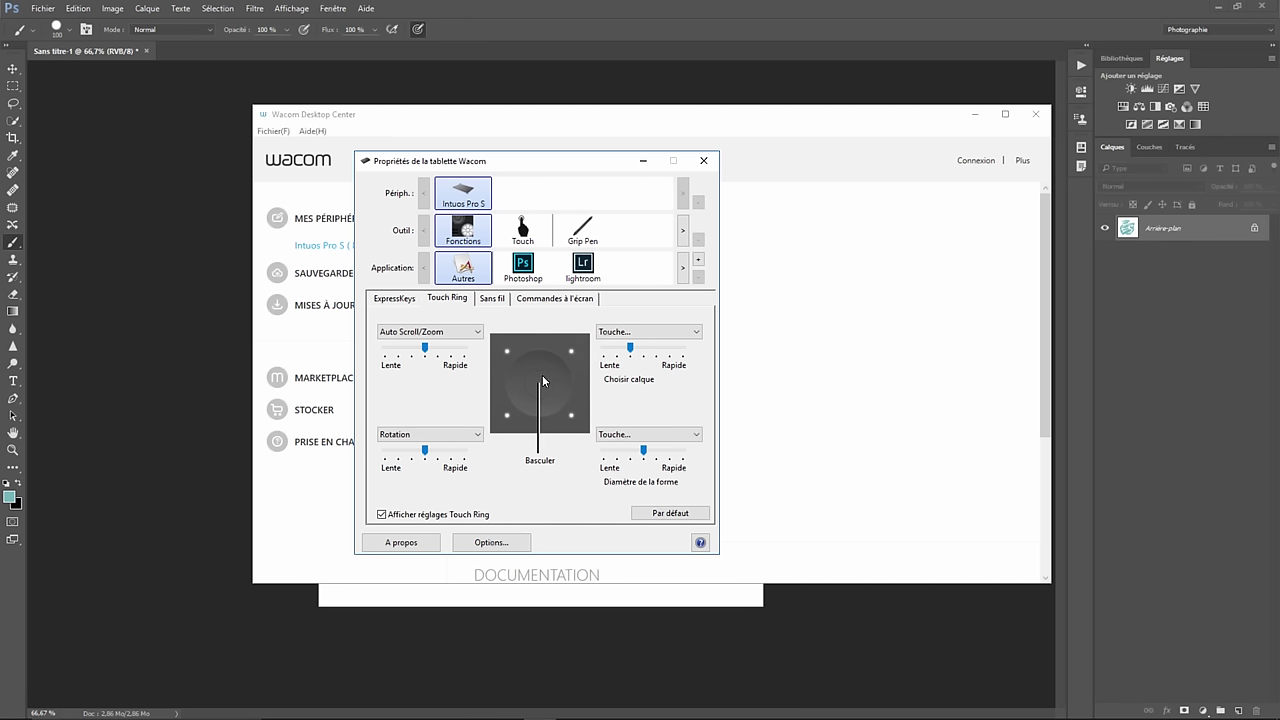
{"action": "left_click", "coordinate": [494, 300]}
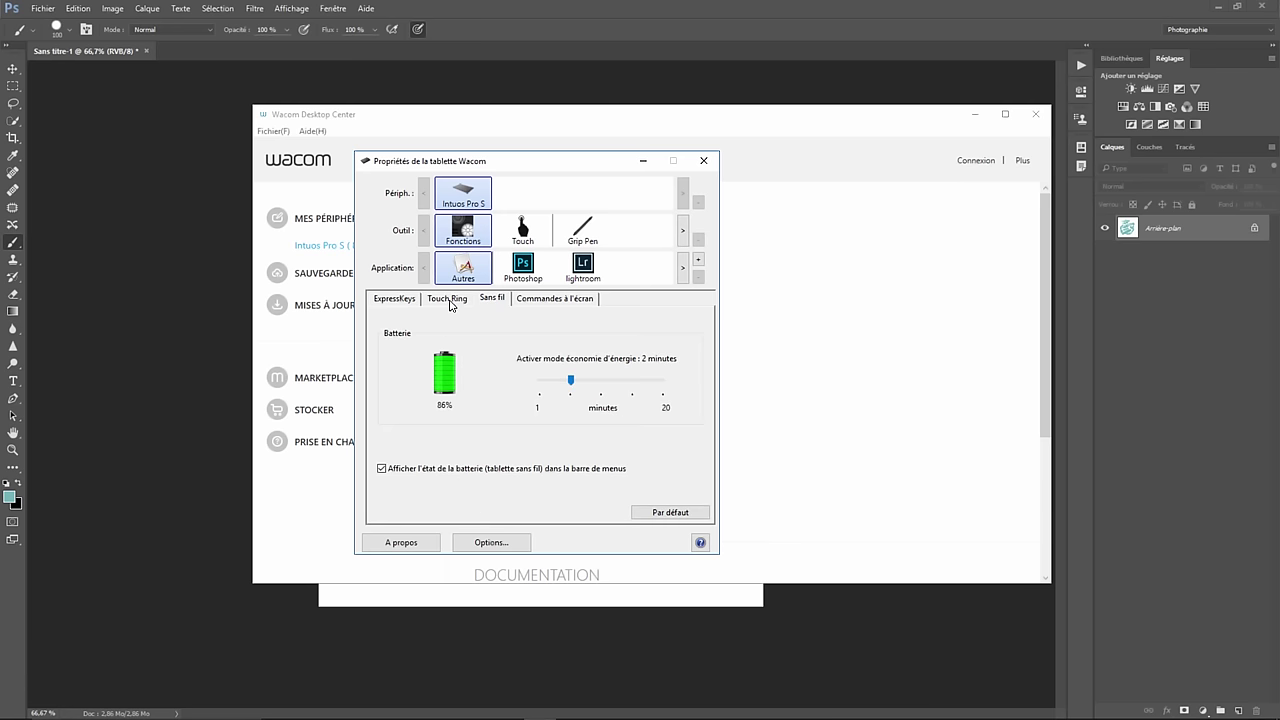
{"action": "left_click", "coordinate": [405, 302]}
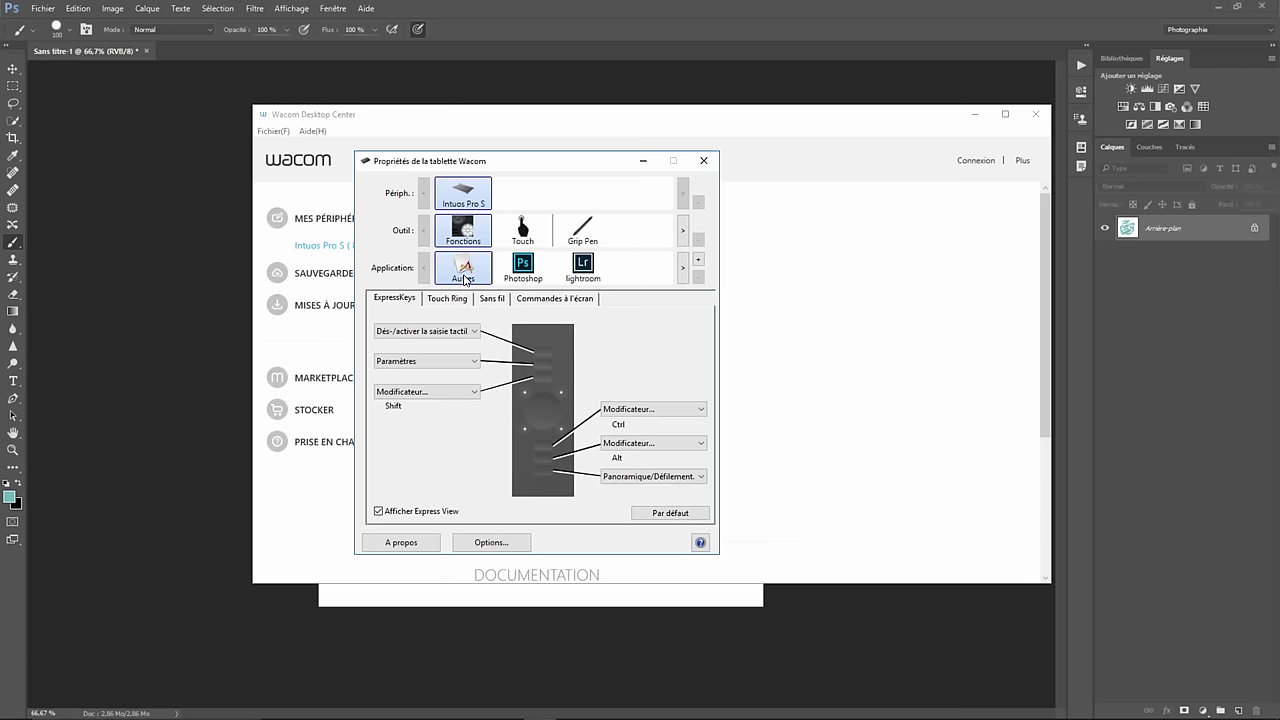
For Photoshop, assign the Espace keystroke to the lowest ExpressKey of the tablet.
{"action": "left_click", "coordinate": [523, 279]}
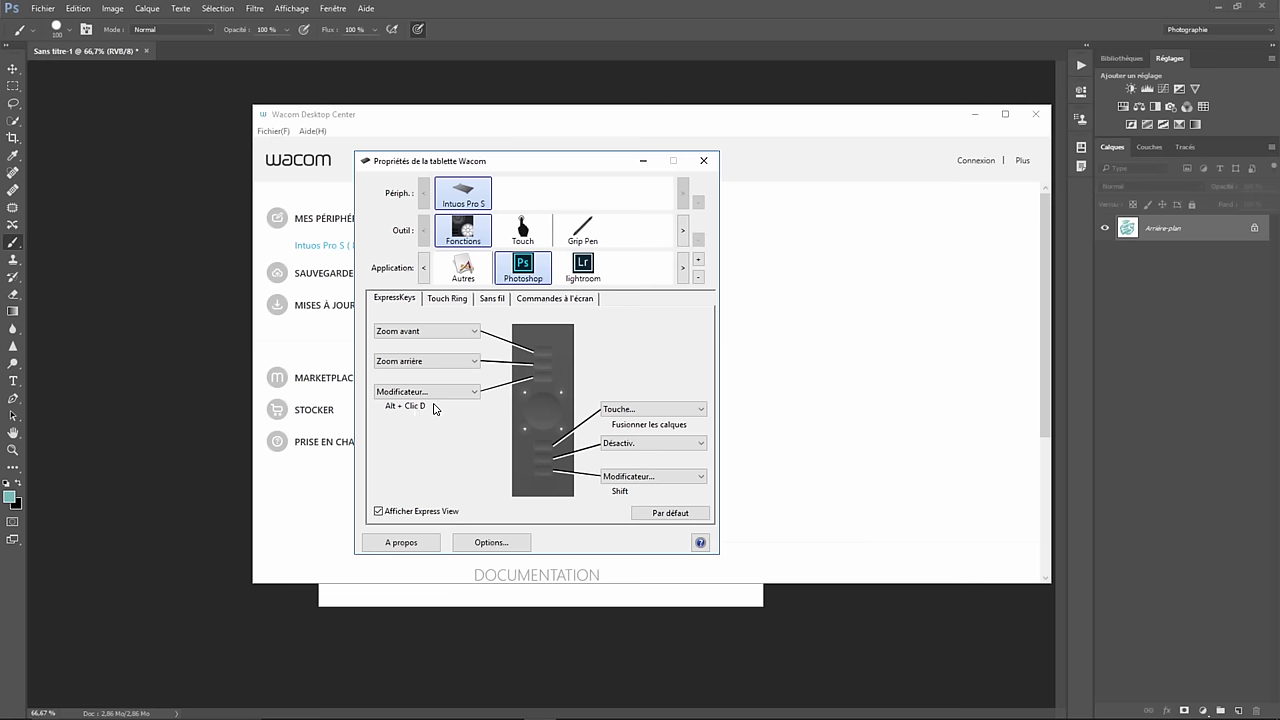
{"action": "left_click", "coordinate": [688, 477]}
{"action": "left_click", "coordinate": [650, 160]}
{"action": "key", "text": "space"}
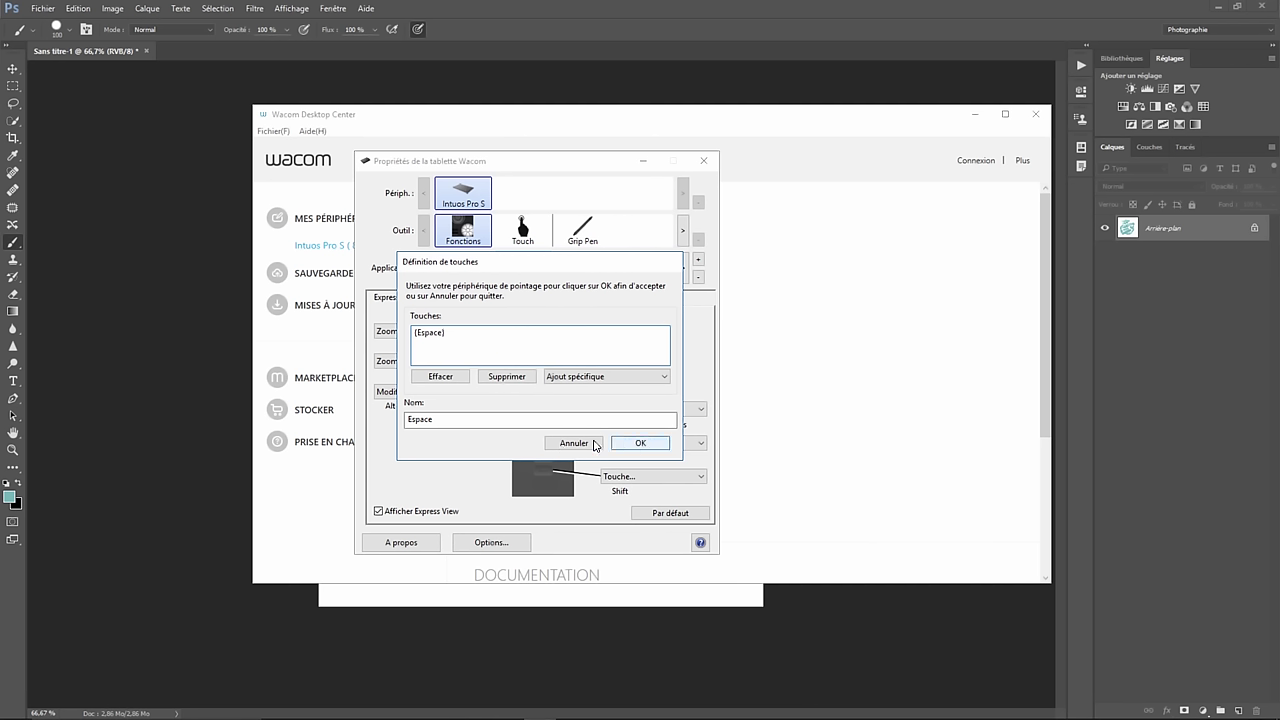
{"action": "left_click_drag", "start_coordinate": [455, 334], "coordinate": [413, 334]}
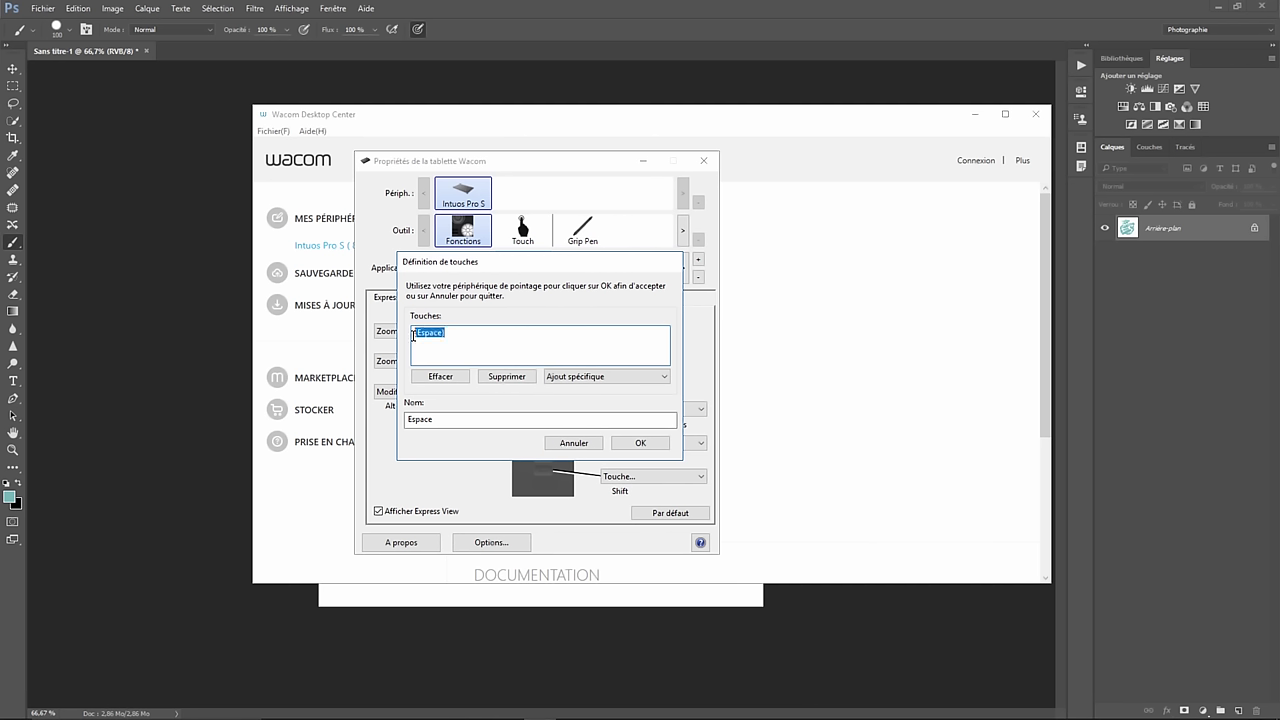
{"action": "left_click", "coordinate": [416, 335]}
{"action": "key", "text": "Delete"}
{"action": "left_click", "coordinate": [503, 377]}
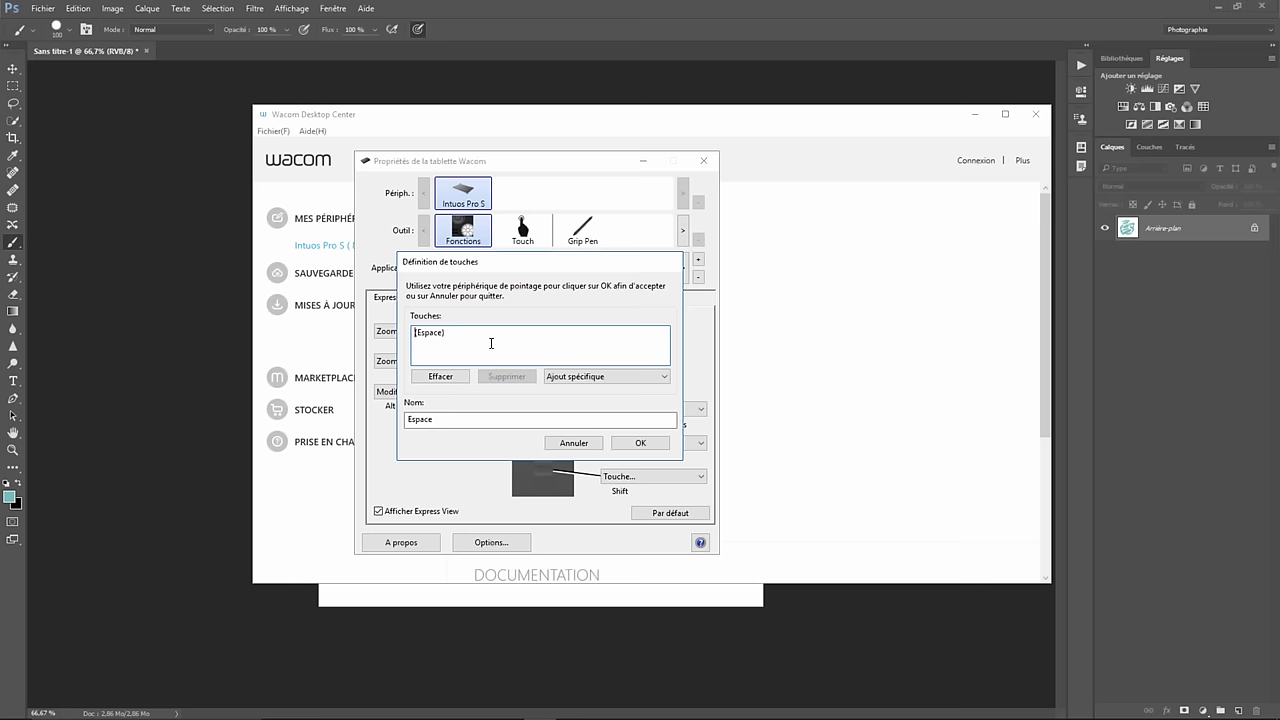
{"action": "left_click", "coordinate": [640, 443]}
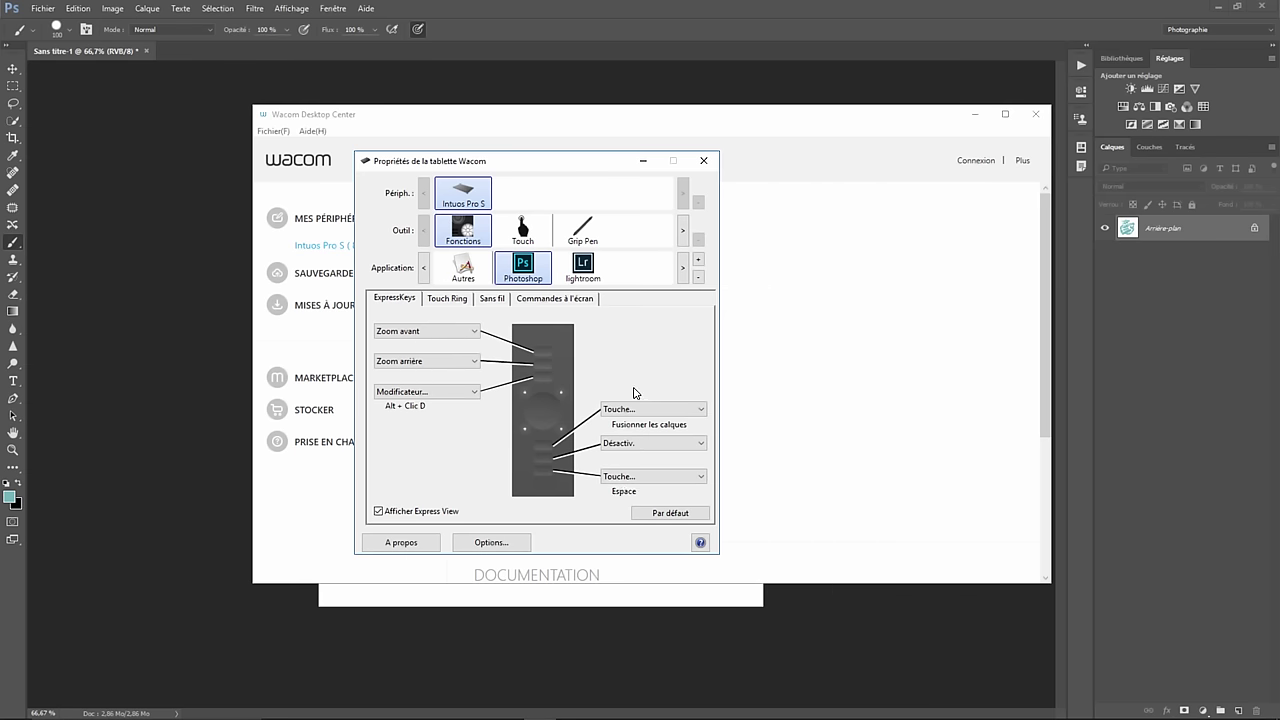
Rename the lowest ExpressKey's Espace keystroke for Photoshop as Bouger.
{"action": "left_click", "coordinate": [665, 480]}
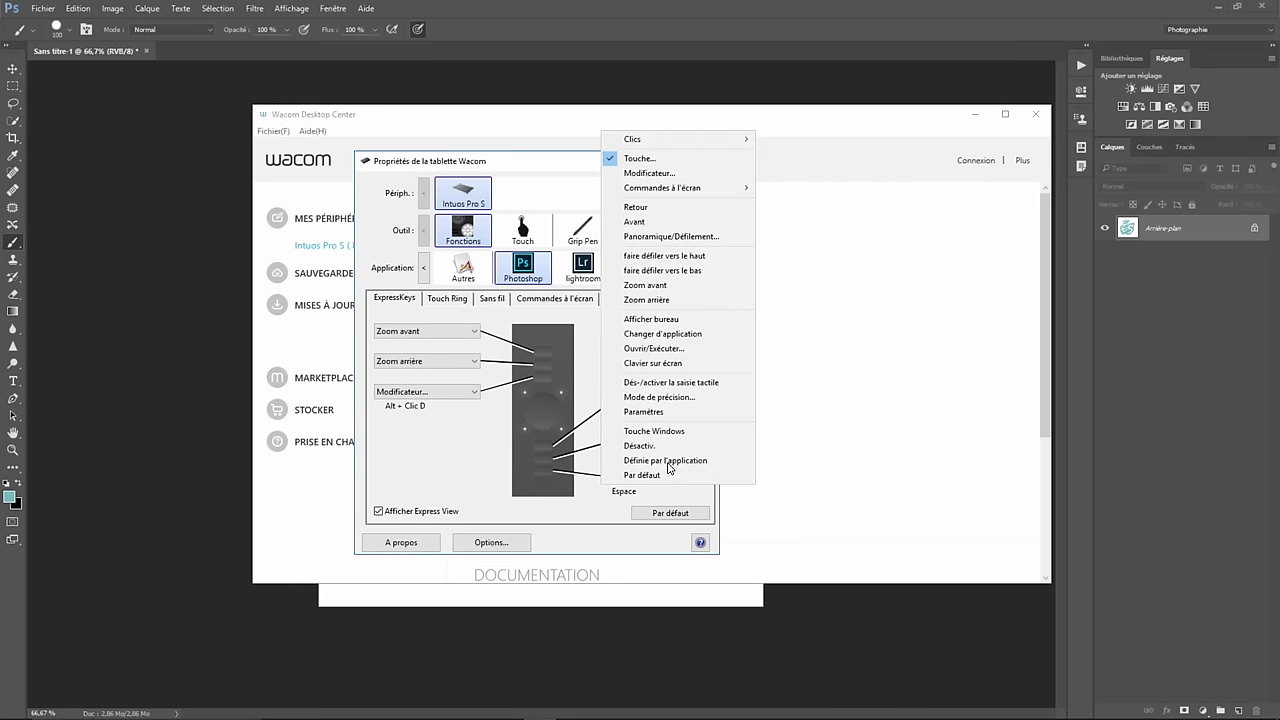
{"action": "left_click", "coordinate": [650, 163]}
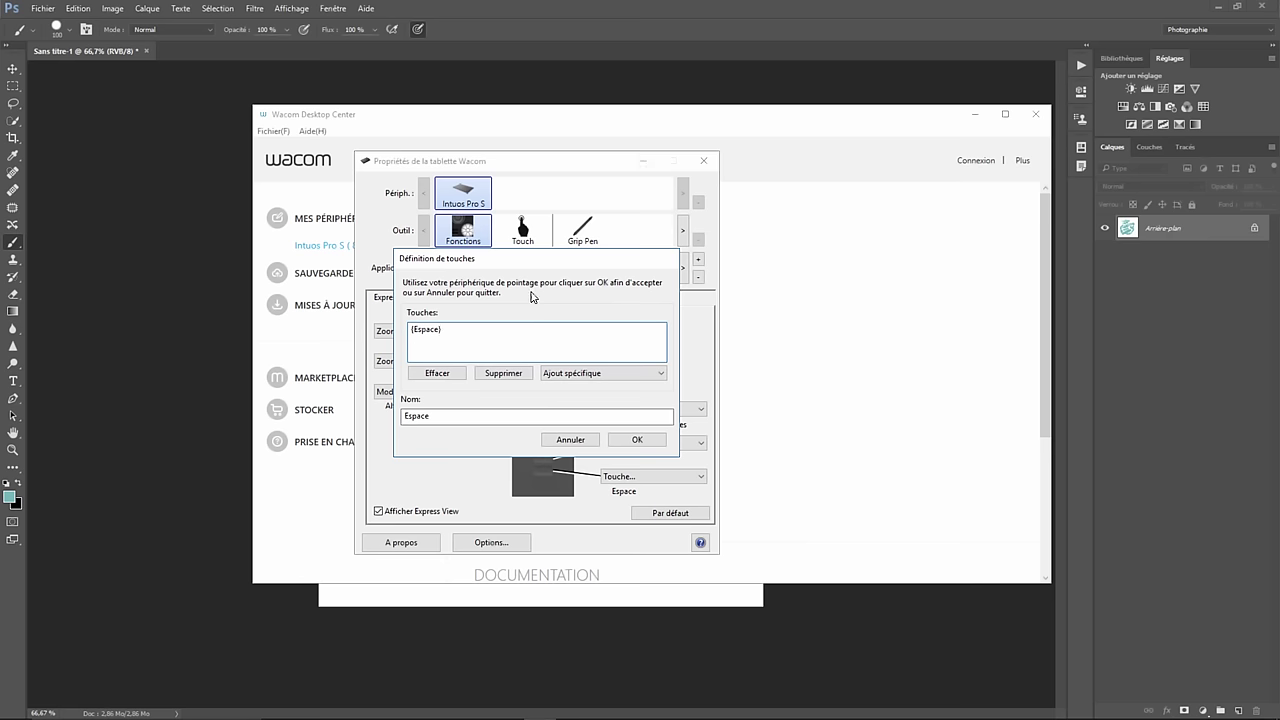
{"action": "left_click", "coordinate": [452, 417]}
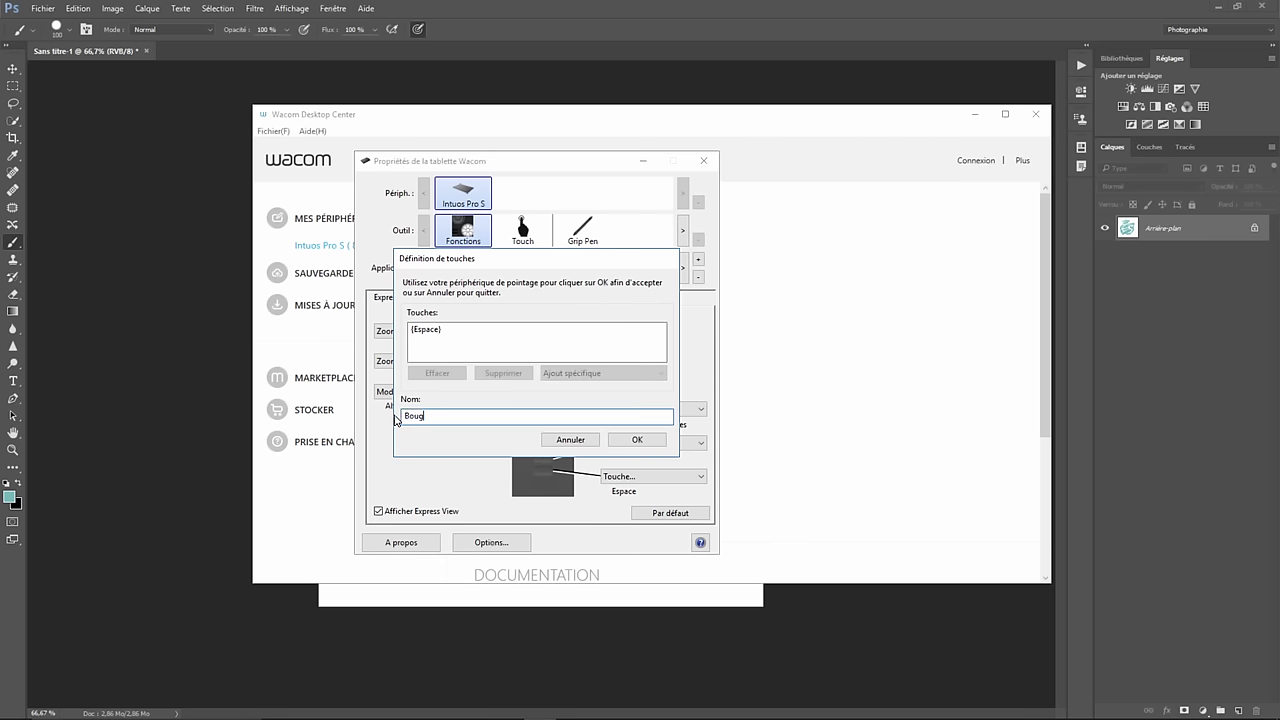
{"action": "left_click", "coordinate": [636, 440]}
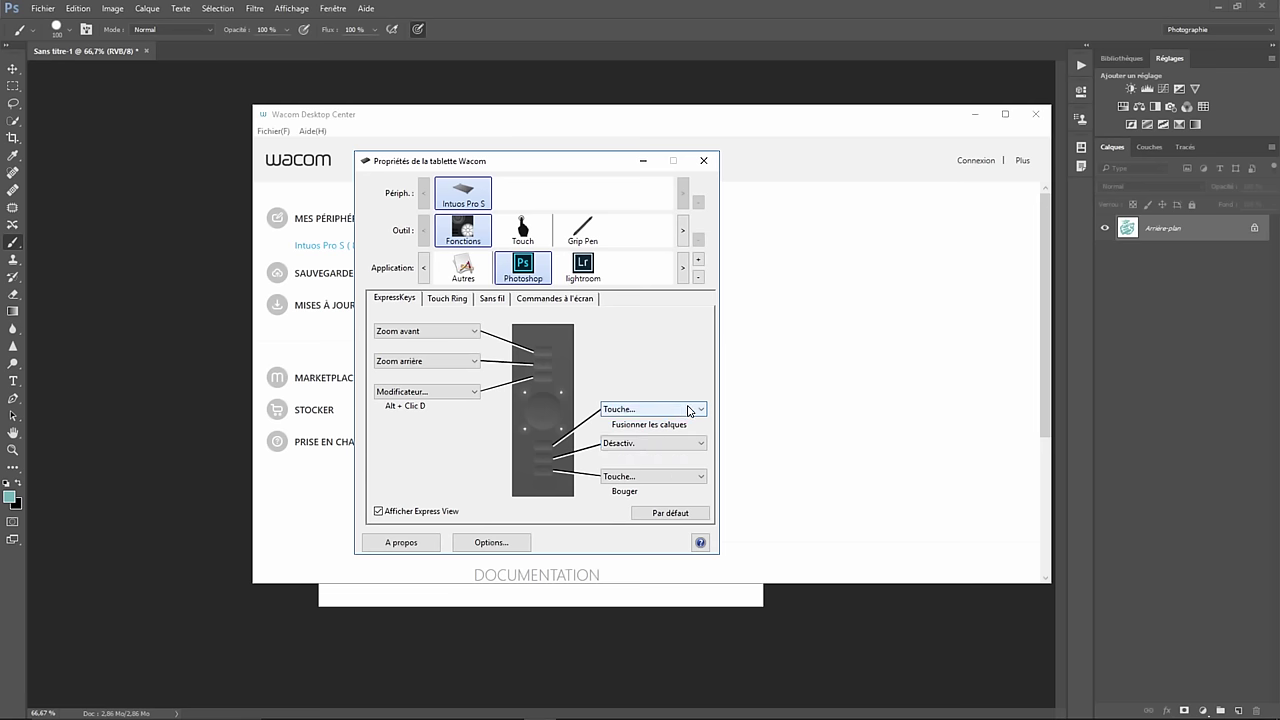
Review Photoshop's Fusionner les calques keystroke, the function choices for the disabled ExpressKey below it, and the Touch Ring assignments.
{"action": "left_click", "coordinate": [688, 410]}
{"action": "left_click", "coordinate": [665, 101]}
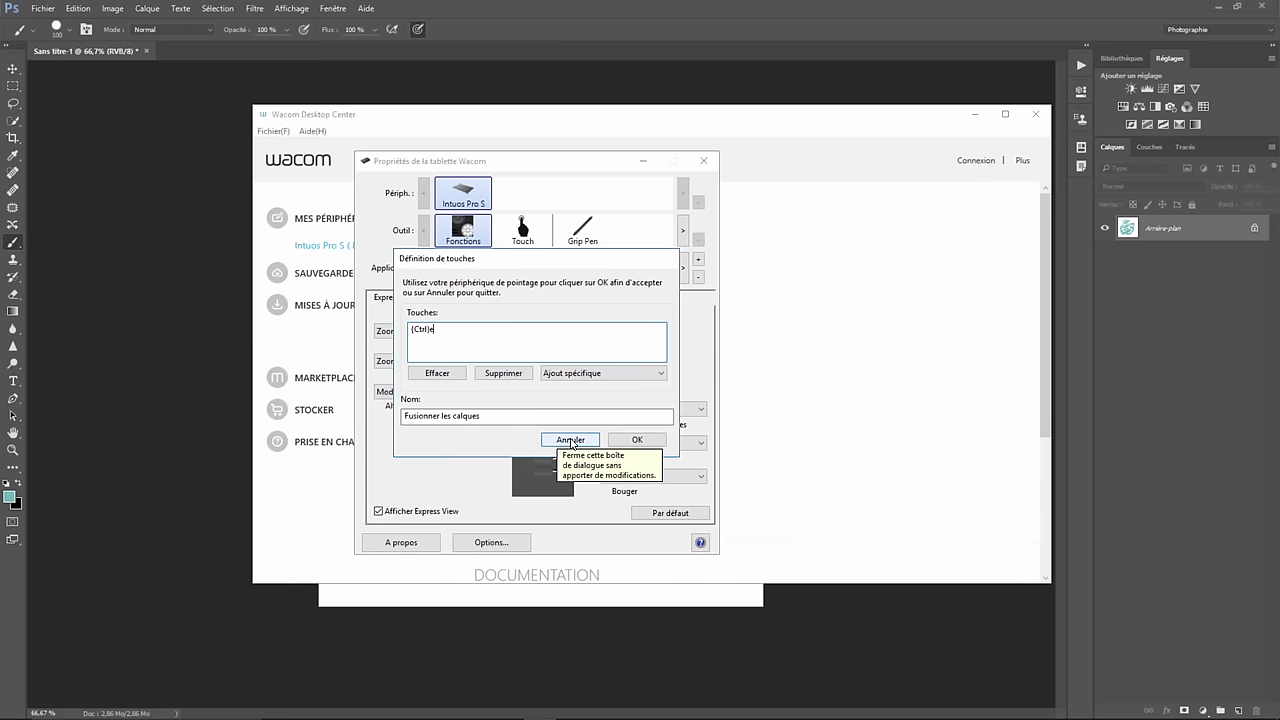
{"action": "left_click", "coordinate": [637, 440]}
{"action": "left_click", "coordinate": [665, 446]}
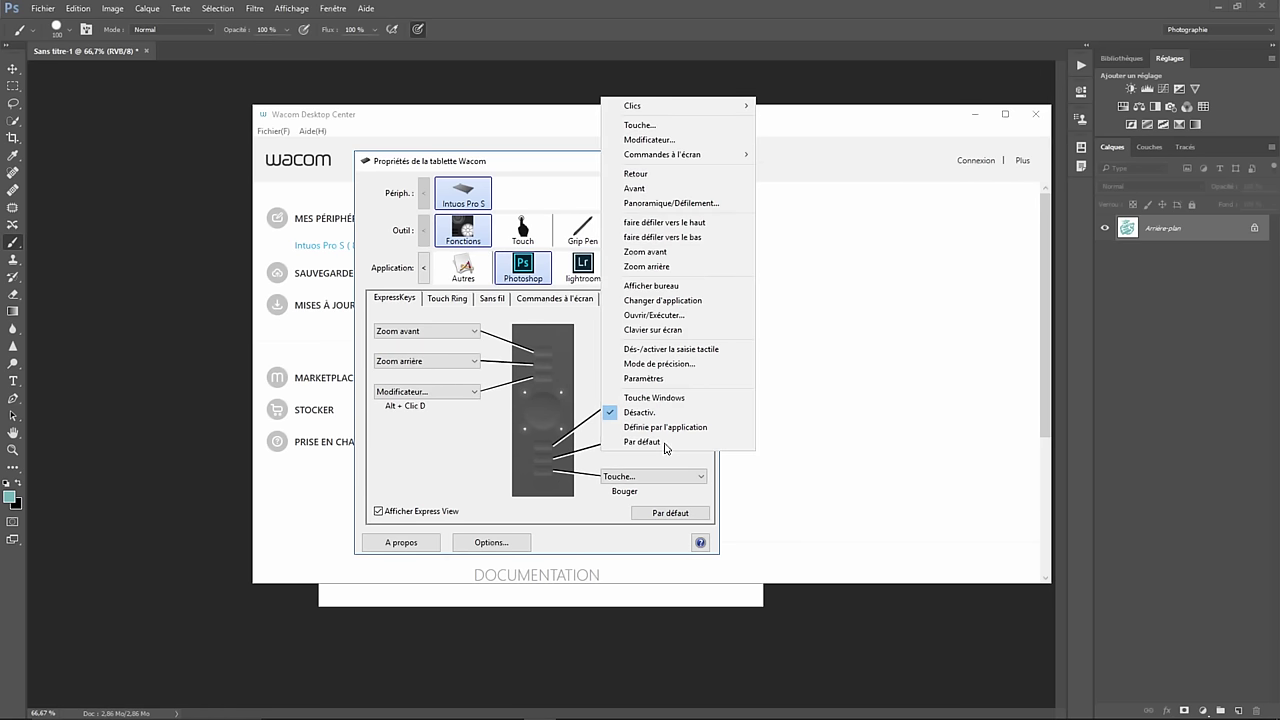
{"action": "left_click", "coordinate": [455, 461]}
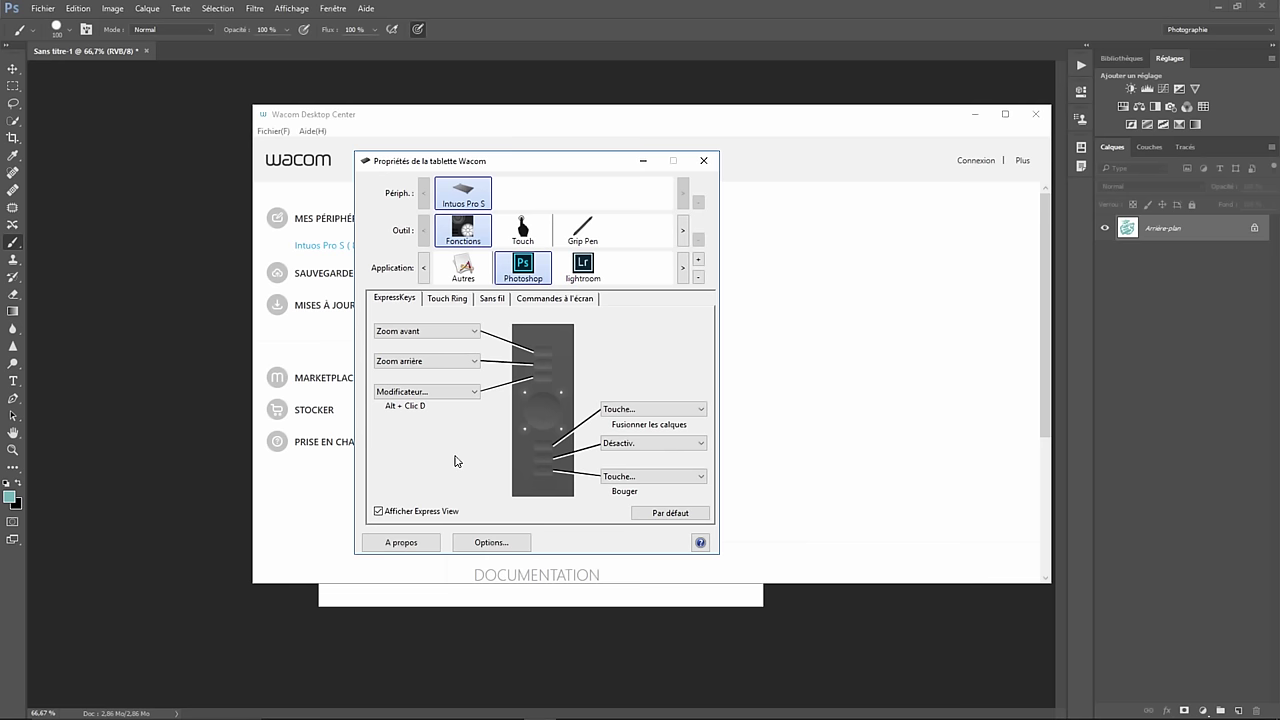
{"action": "left_click", "coordinate": [451, 299]}
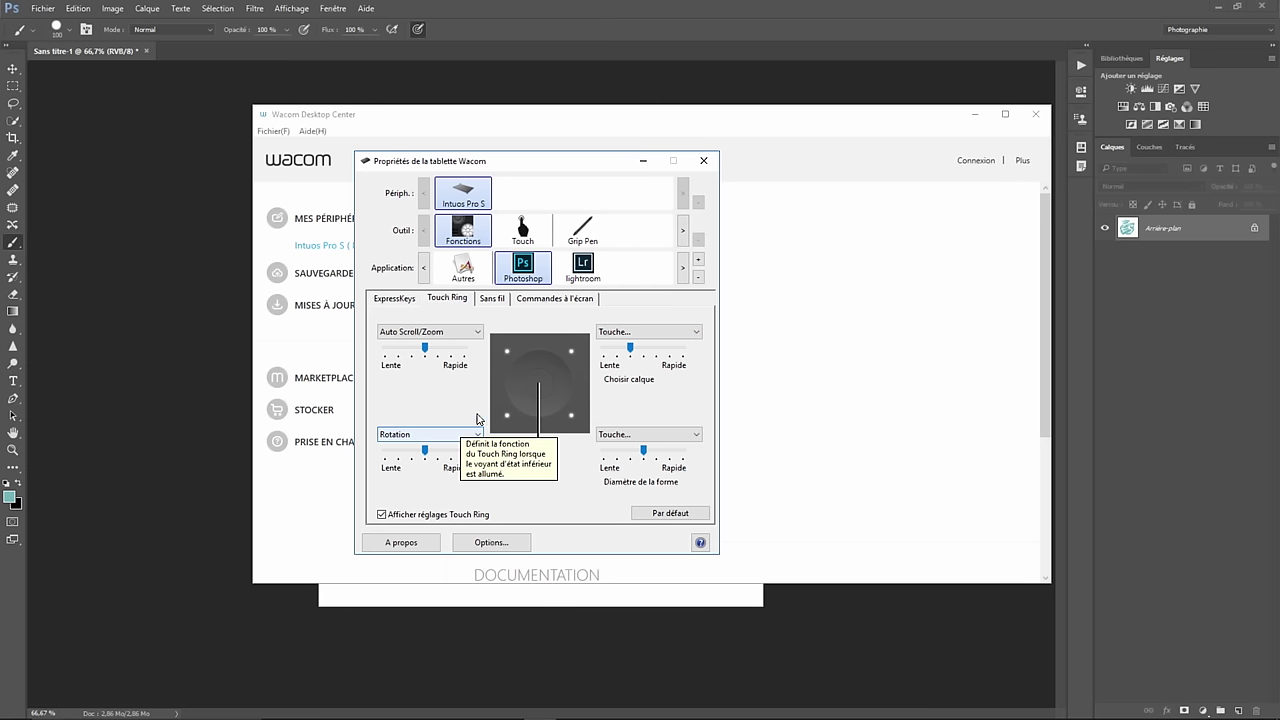
{"action": "left_click", "coordinate": [395, 299]}
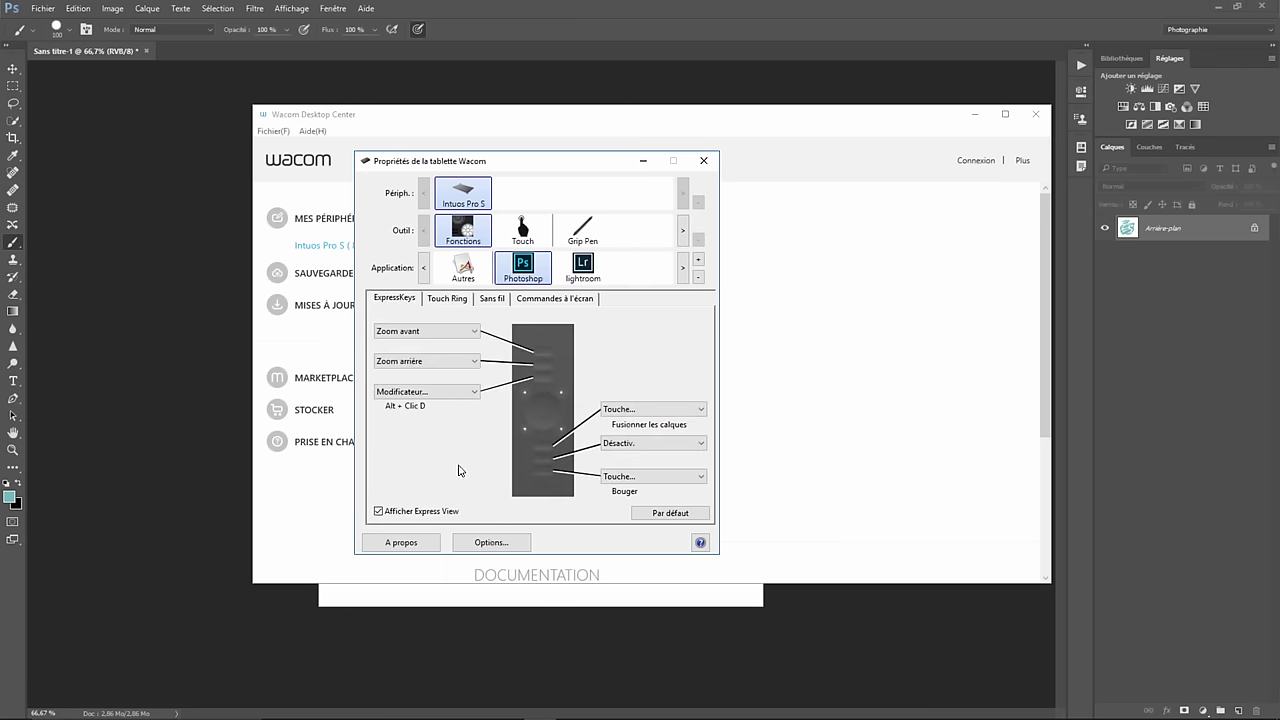
Close the tablet properties and Wacom Desktop Center, and paint a short thick stroke near the upper-left part of the Photoshop canvas.
{"action": "left_click", "coordinate": [704, 163]}
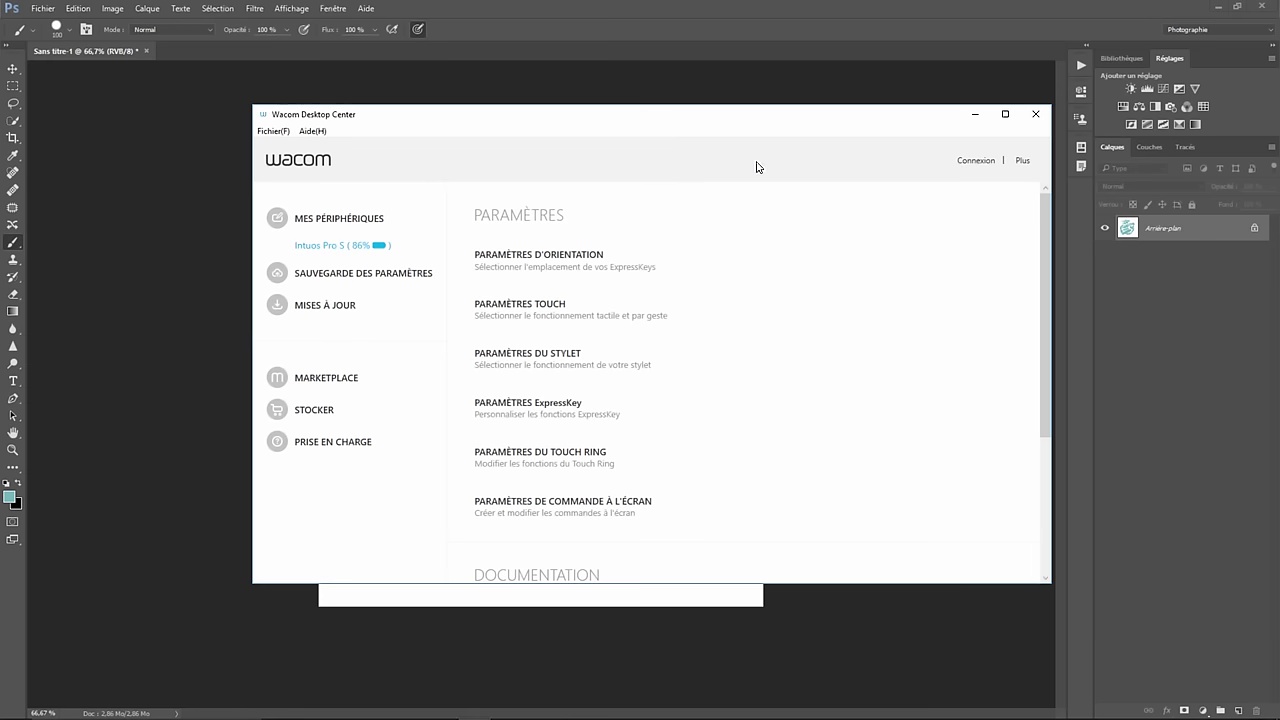
{"action": "left_click", "coordinate": [1034, 116]}
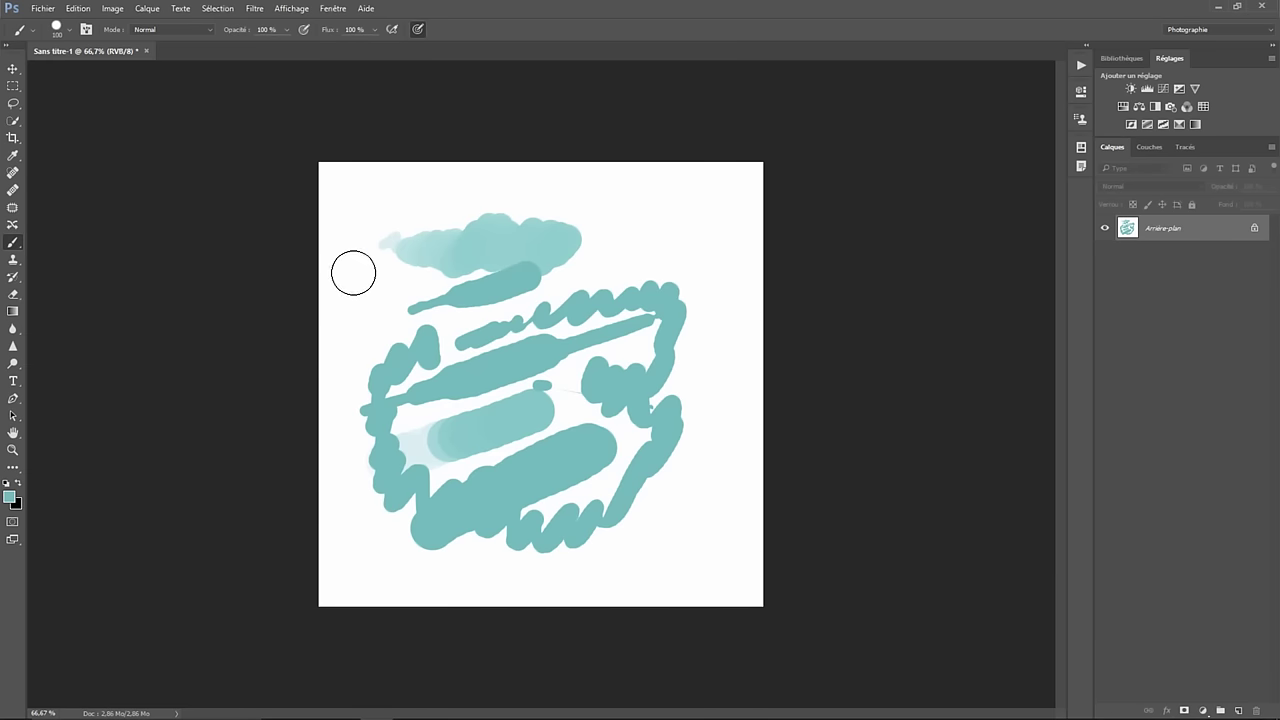
{"action": "mouse_move", "coordinate": [364, 290]}
{"action": "left_mouse_down"}
{"action": "mouse_move", "coordinate": [440, 271]}
{"action": "mouse_move", "coordinate": [446, 290]}
{"action": "left_mouse_up"}
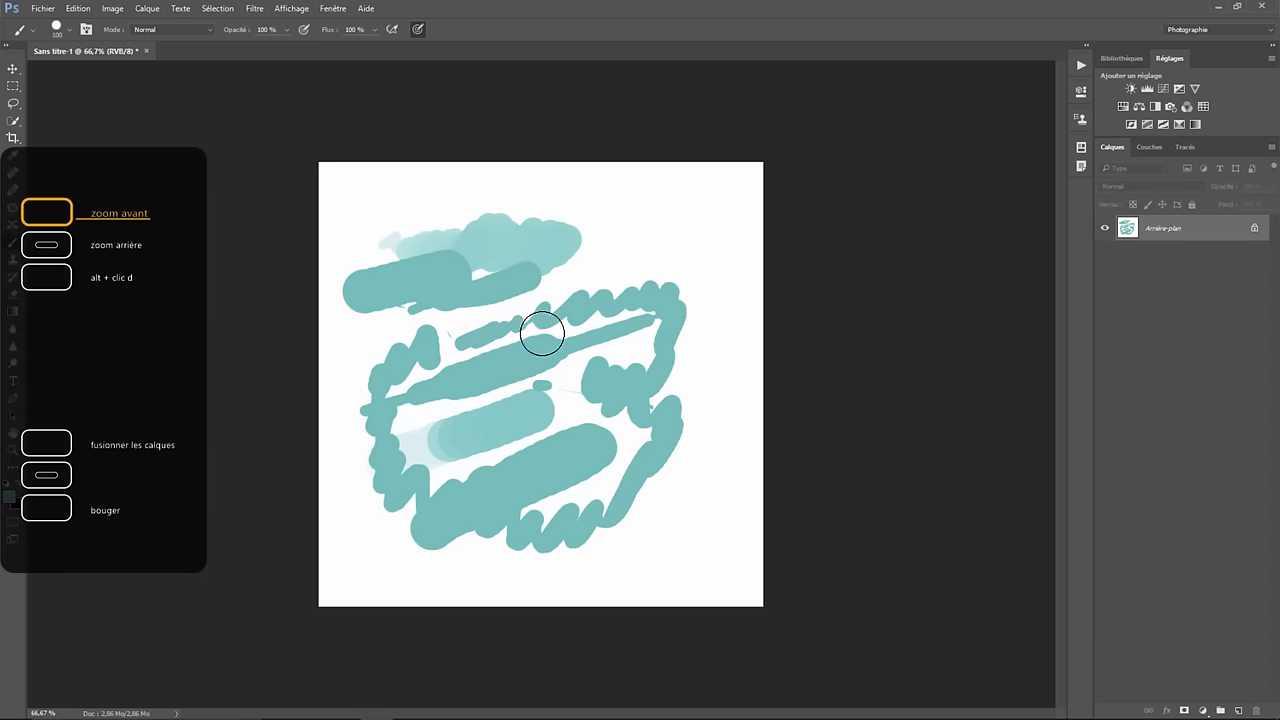
Test the zoom ExpressKey functions on the canvas by zooming in to 200%, out to 100%, and back in to 200%.
{"action": "key", "text": "ctrl+plus"}
{"action": "key", "text": "ctrl+plus"}
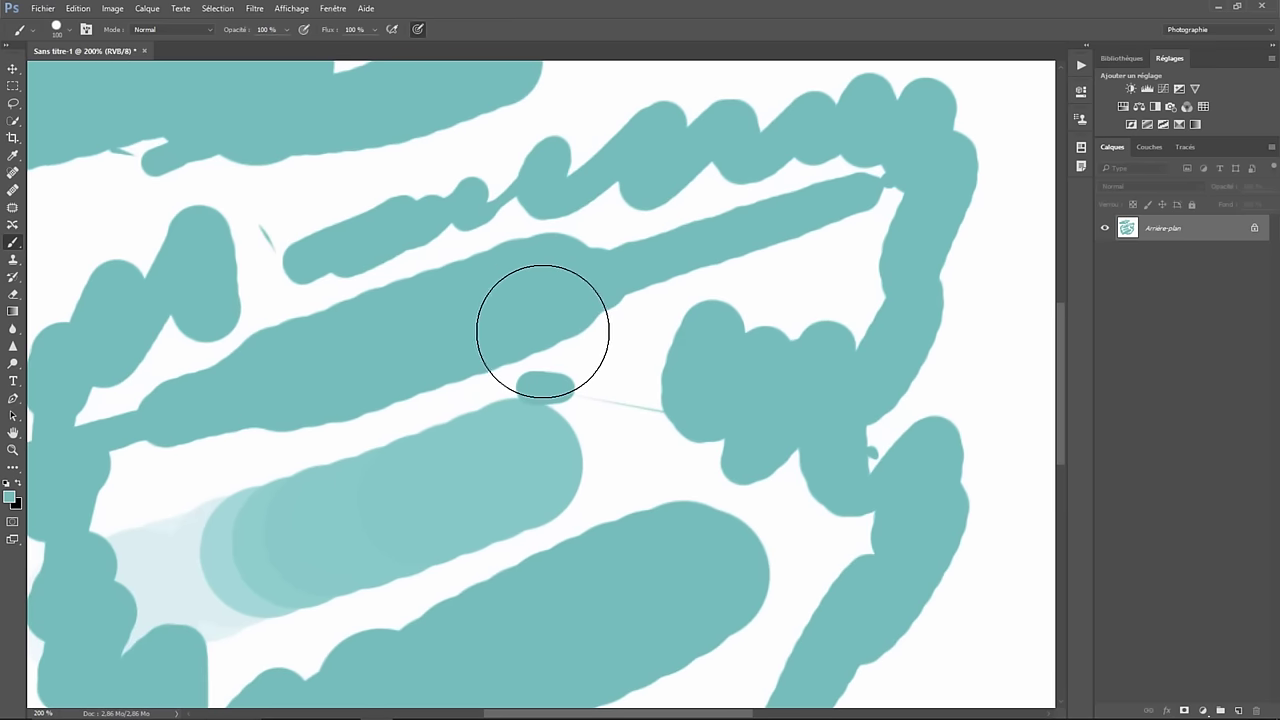
{"action": "key", "text": "ctrl+minus"}
{"action": "key", "text": "ctrl+minus"}
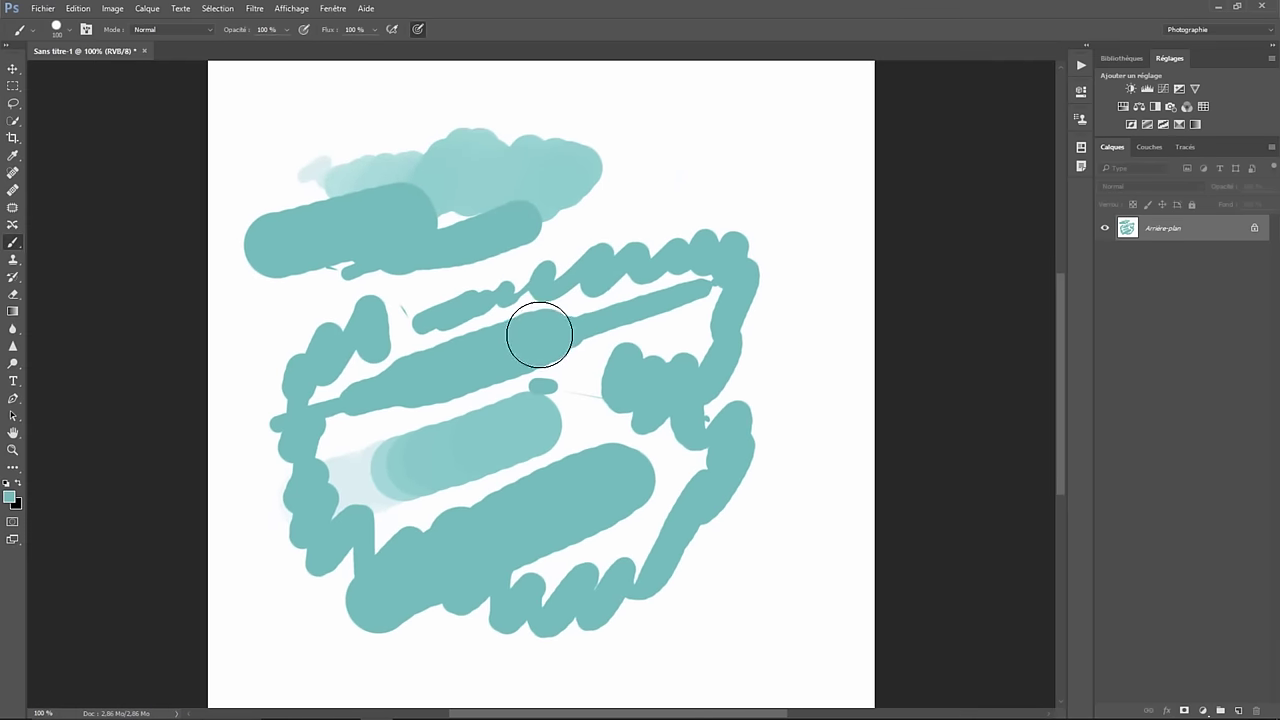
{"action": "key", "text": "ctrl+plus"}
{"action": "key", "text": "ctrl+plus"}
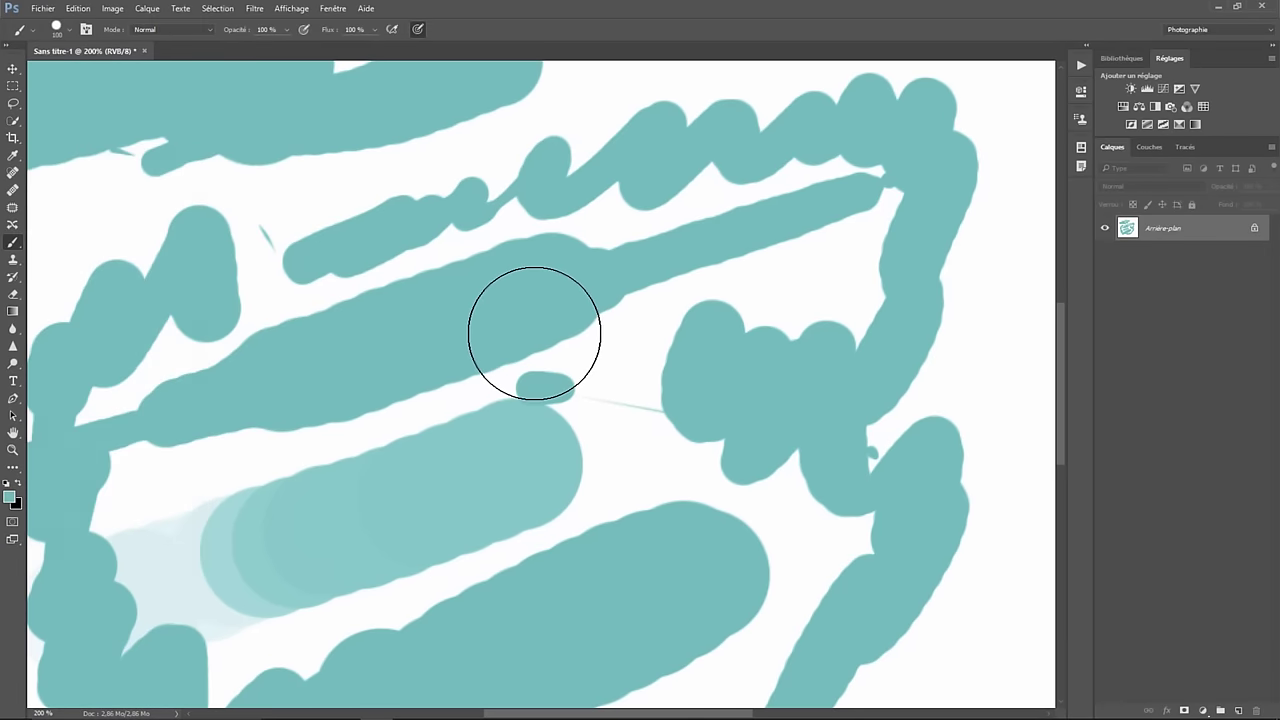
Use the Alt + Clic D modifier function to resize the brush on the canvas to 66 px and soften its edge.
{"action": "right_click", "coordinate": [470, 343], "text": "alt"}
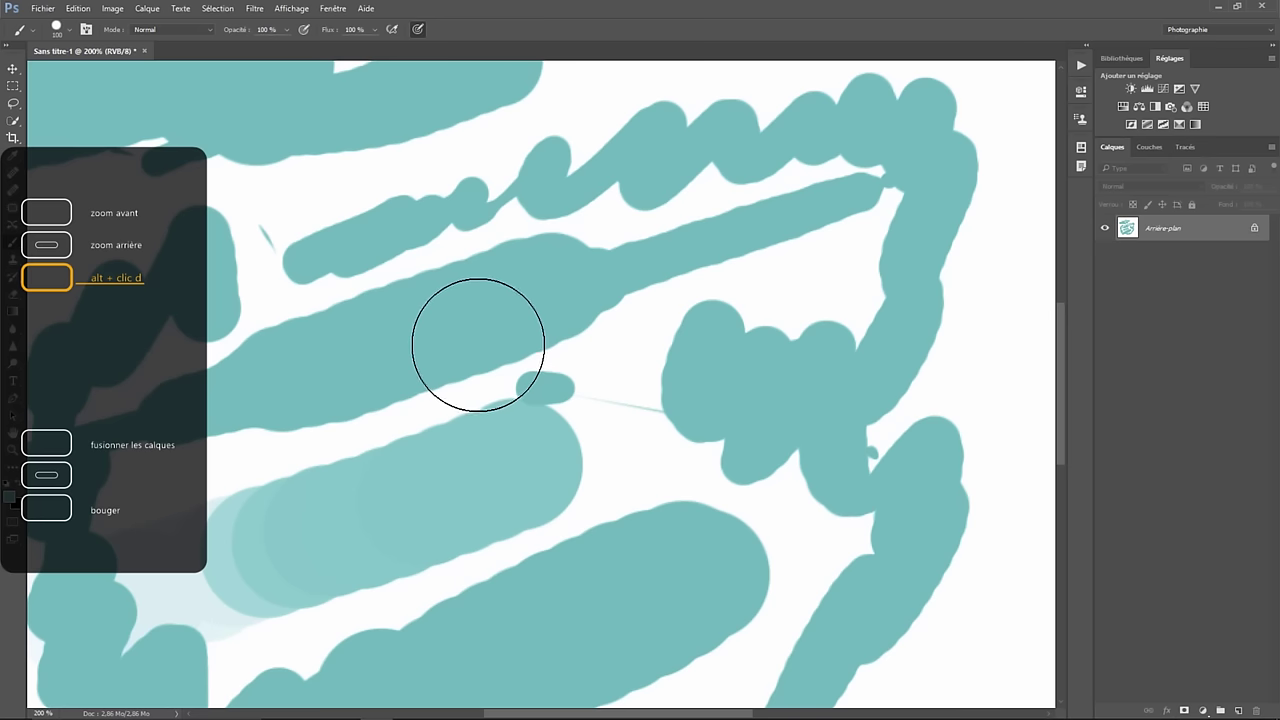
{"action": "right_click", "coordinate": [483, 343], "text": "alt"}
{"action": "right_click", "coordinate": [483, 343], "text": "alt"}
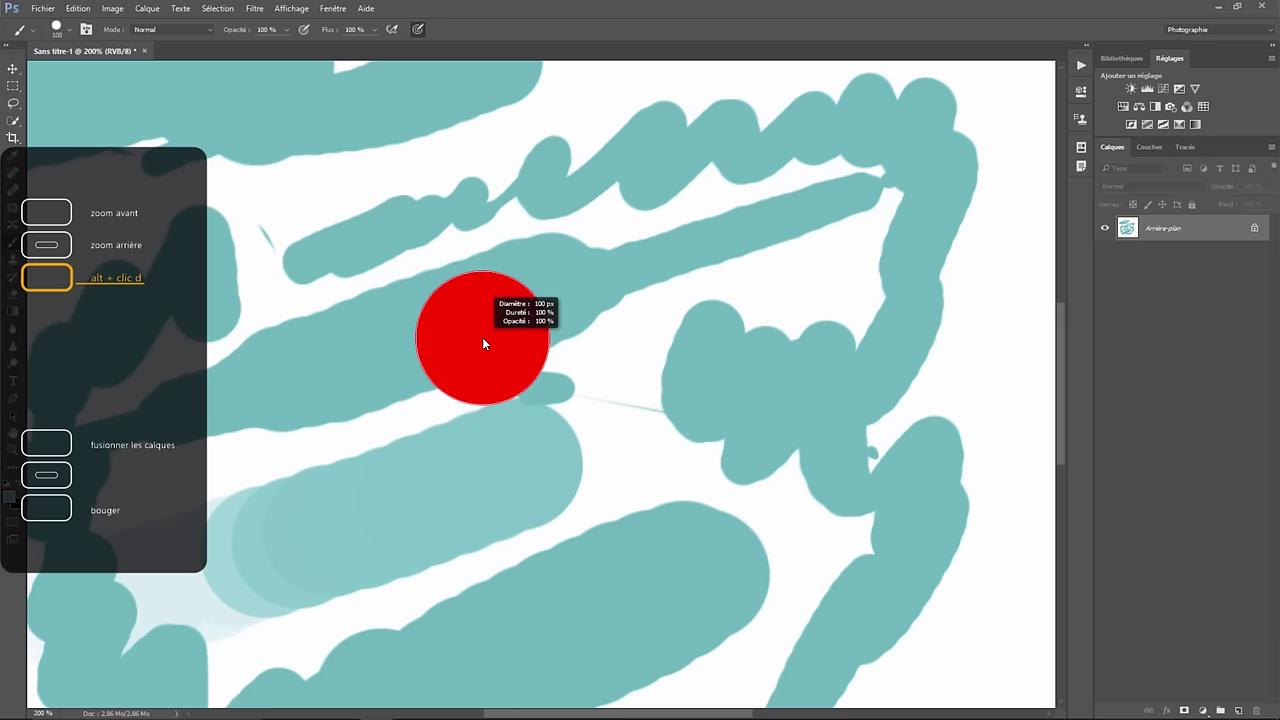
{"action": "mouse_move", "coordinate": [484, 343]}
{"action": "left_mouse_down"}
{"action": "mouse_move", "coordinate": [684, 345]}
{"action": "mouse_move", "coordinate": [452, 354]}
{"action": "mouse_move", "coordinate": [491, 356]}
{"action": "mouse_move", "coordinate": [518, 422]}
{"action": "mouse_move", "coordinate": [518, 485]}
{"action": "mouse_move", "coordinate": [512, 337]}
{"action": "mouse_move", "coordinate": [476, 240]}
{"action": "mouse_move", "coordinate": [480, 149]}
{"action": "mouse_move", "coordinate": [523, 368]}
{"action": "mouse_move", "coordinate": [509, 200]}
{"action": "mouse_move", "coordinate": [521, 326]}
{"action": "mouse_move", "coordinate": [528, 211]}
{"action": "mouse_move", "coordinate": [531, 391]}
{"action": "mouse_move", "coordinate": [531, 194]}
{"action": "mouse_move", "coordinate": [548, 350]}
{"action": "mouse_move", "coordinate": [557, 232]}
{"action": "mouse_move", "coordinate": [554, 286]}
{"action": "mouse_move", "coordinate": [572, 246]}
{"action": "mouse_move", "coordinate": [551, 206]}
{"action": "mouse_move", "coordinate": [534, 203]}
{"action": "left_mouse_up"}
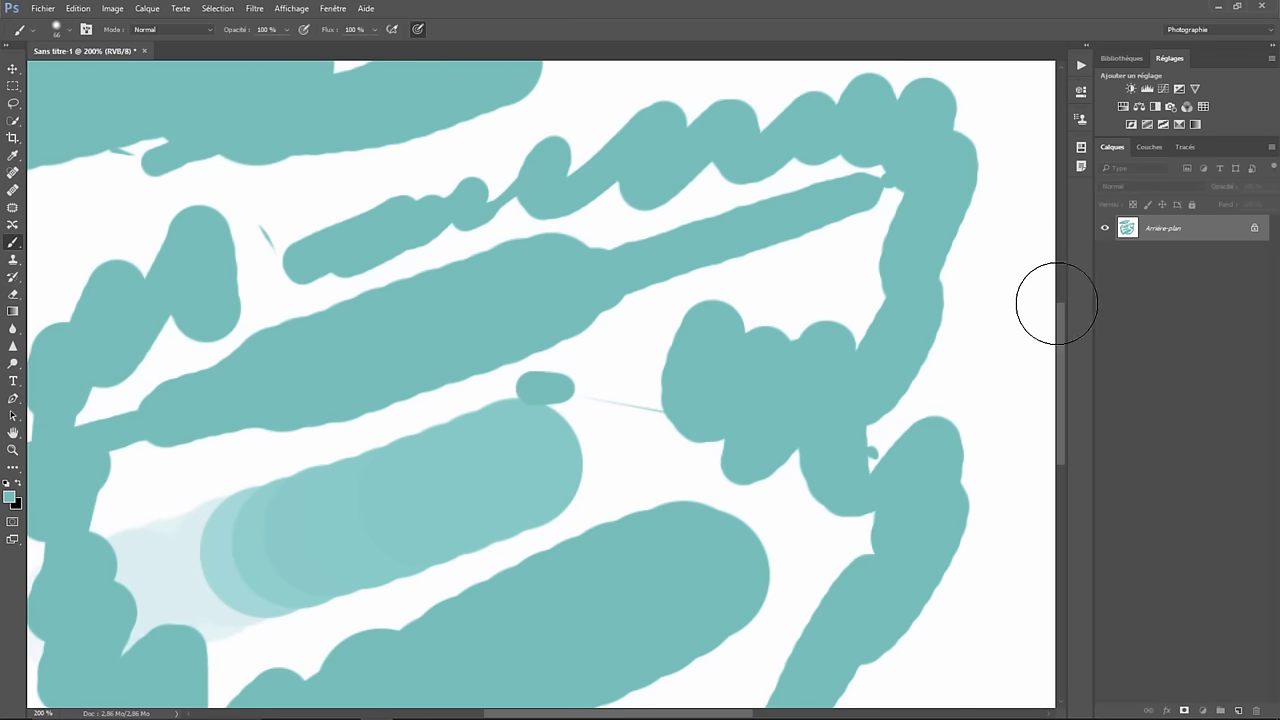
Duplicate the Arrière-plan layer within Sans titre-1 and merge the copy back down to test the Fusionner les calques function.
{"action": "right_click", "coordinate": [1163, 236]}
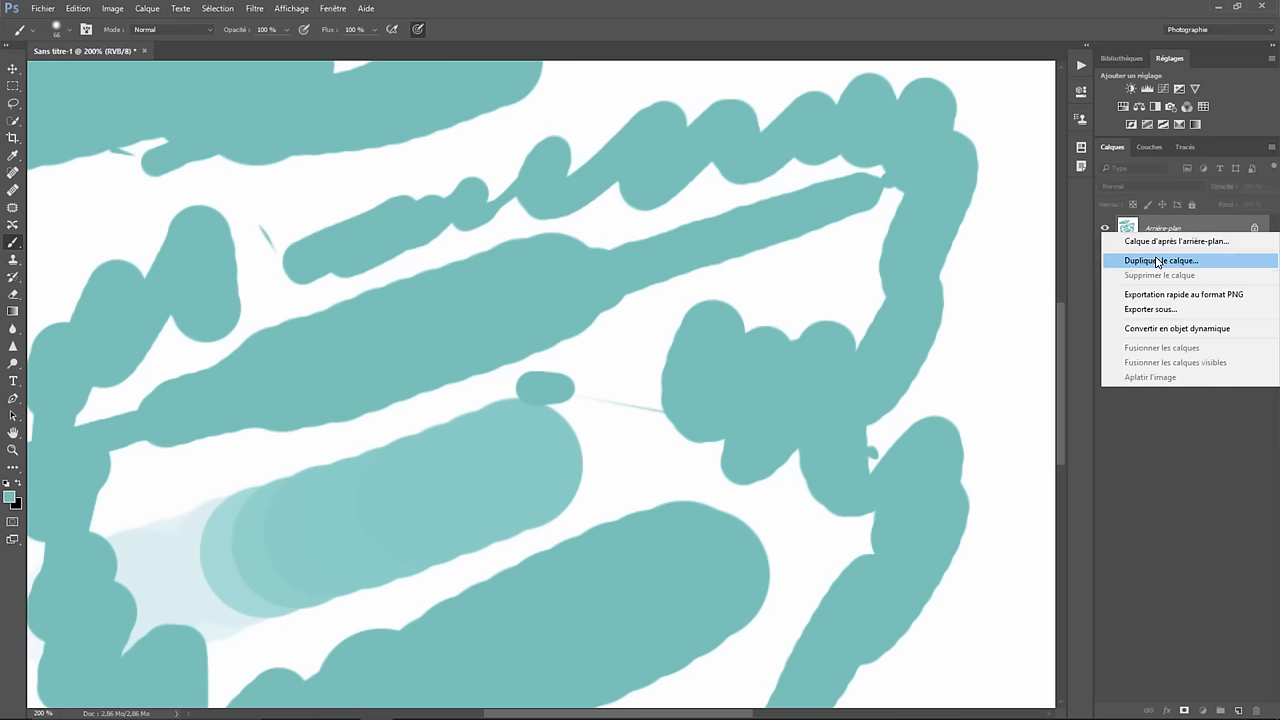
{"action": "left_click", "coordinate": [1160, 258]}
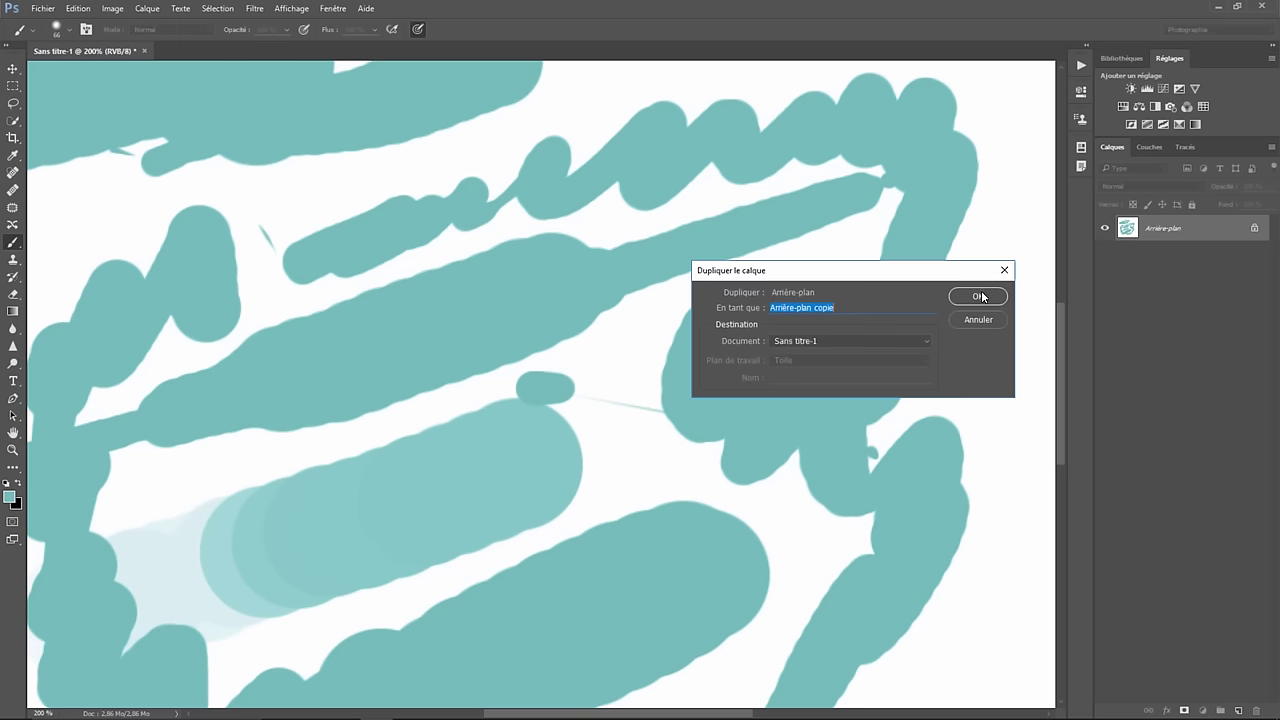
{"action": "left_click", "coordinate": [977, 296]}
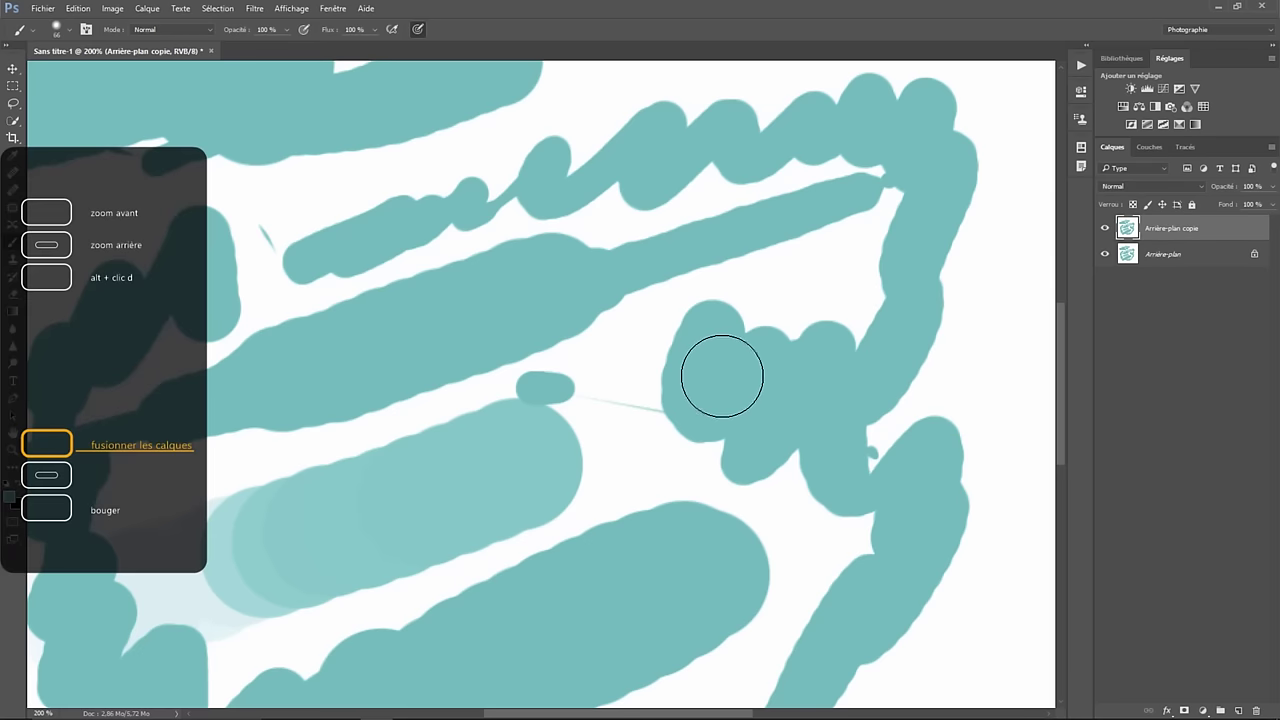
{"action": "key", "text": "ctrl+e"}
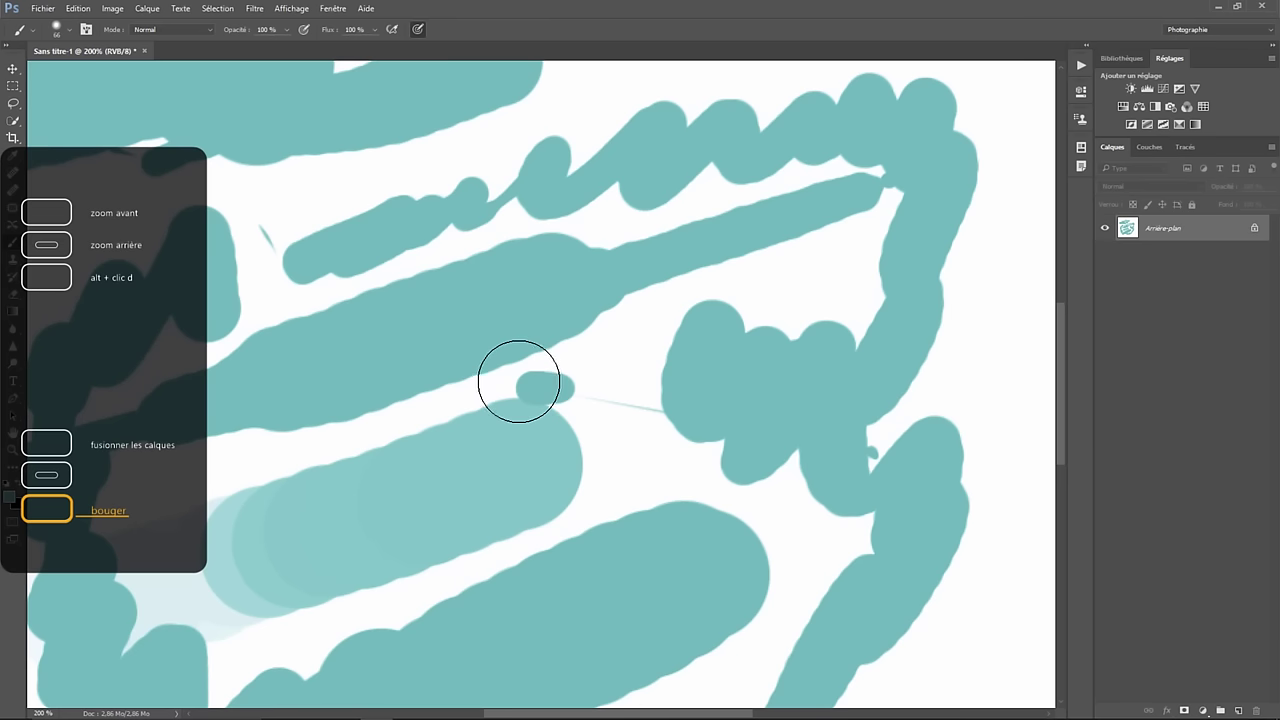
Test the Bouger function by panning the zoomed-in canvas up and to the right.
{"action": "mouse_move", "coordinate": [523, 380]}
{"action": "left_mouse_down"}
{"action": "mouse_move", "coordinate": [723, 297]}
{"action": "mouse_move", "coordinate": [889, 200]}
{"action": "mouse_move", "coordinate": [654, 174]}
{"action": "mouse_move", "coordinate": [450, 377]}
{"action": "mouse_move", "coordinate": [669, 479]}
{"action": "mouse_move", "coordinate": [686, 297]}
{"action": "mouse_move", "coordinate": [566, 331]}
{"action": "mouse_move", "coordinate": [573, 318]}
{"action": "left_mouse_up"}
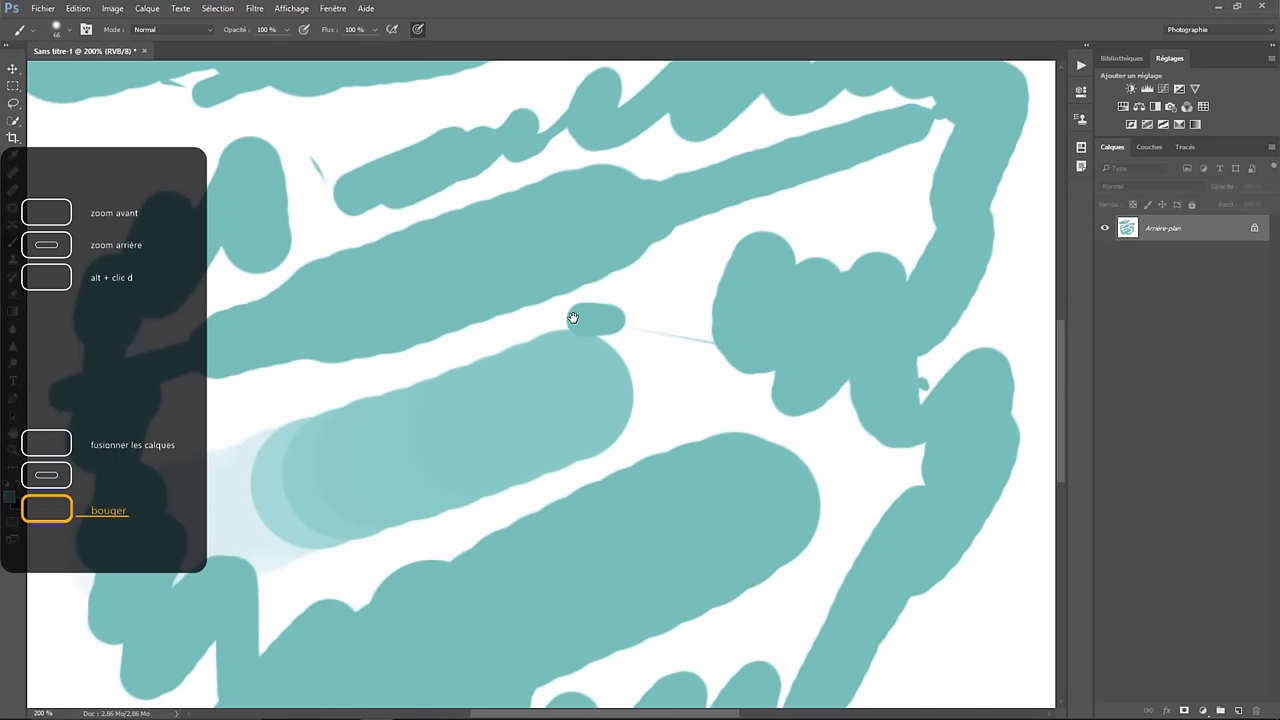